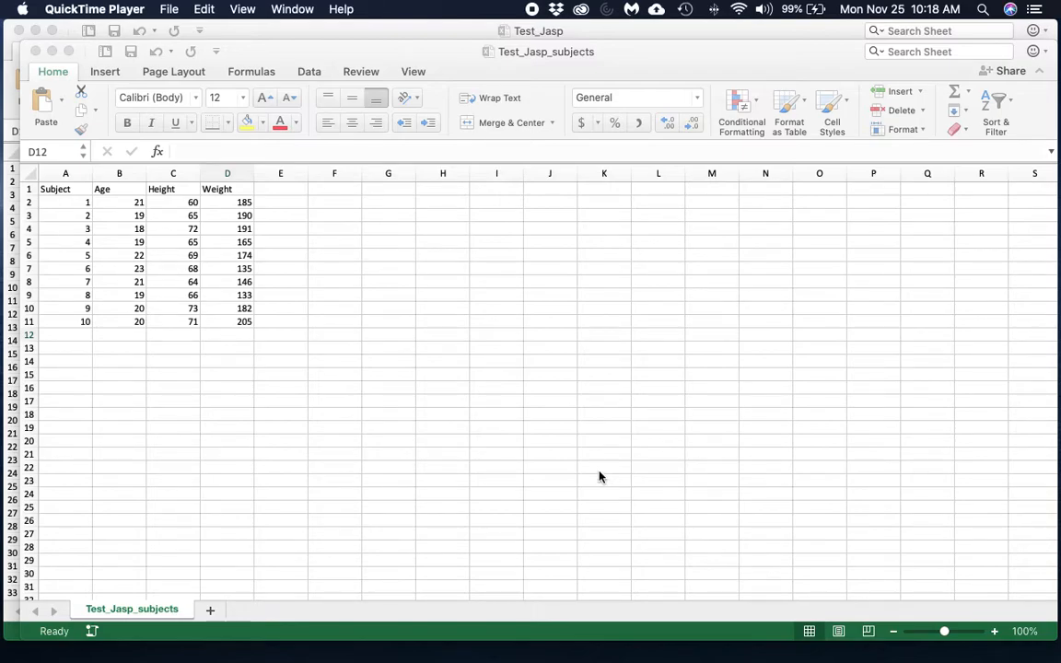
Switch to Safari, view the JASP download site linked in Energy Expenditure Project Resources, and return to the course page.
{"action": "key", "text": "super+Tab"}
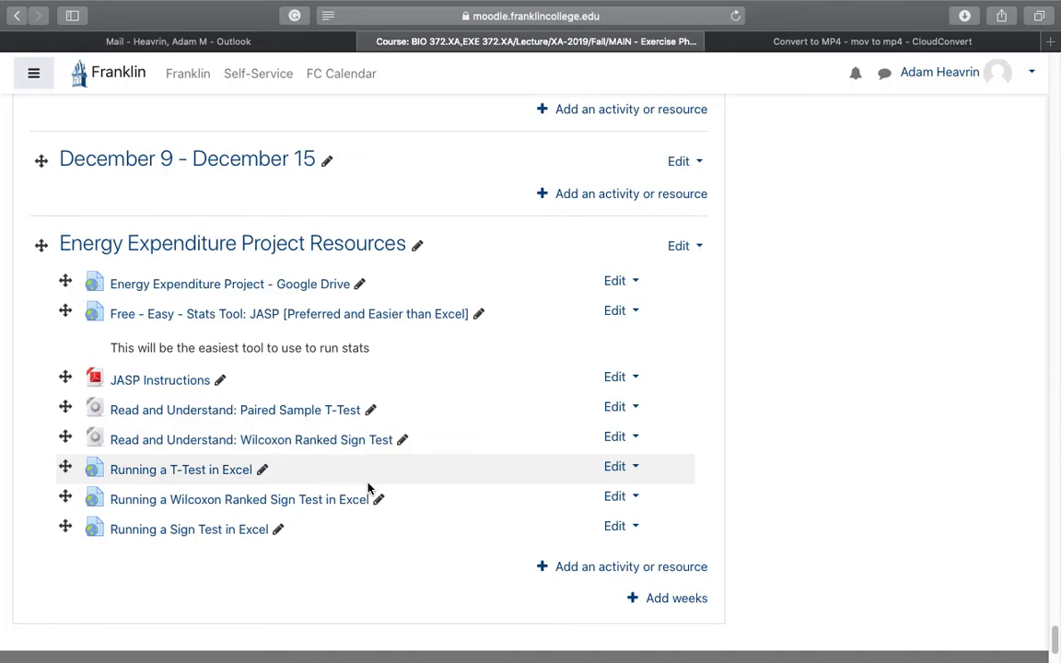
{"action": "mouse_move", "coordinate": [1057, 643]}
{"action": "left_mouse_down"}
{"action": "mouse_move", "coordinate": [1056, 95]}
{"action": "mouse_move", "coordinate": [1057, 645]}
{"action": "left_mouse_up"}
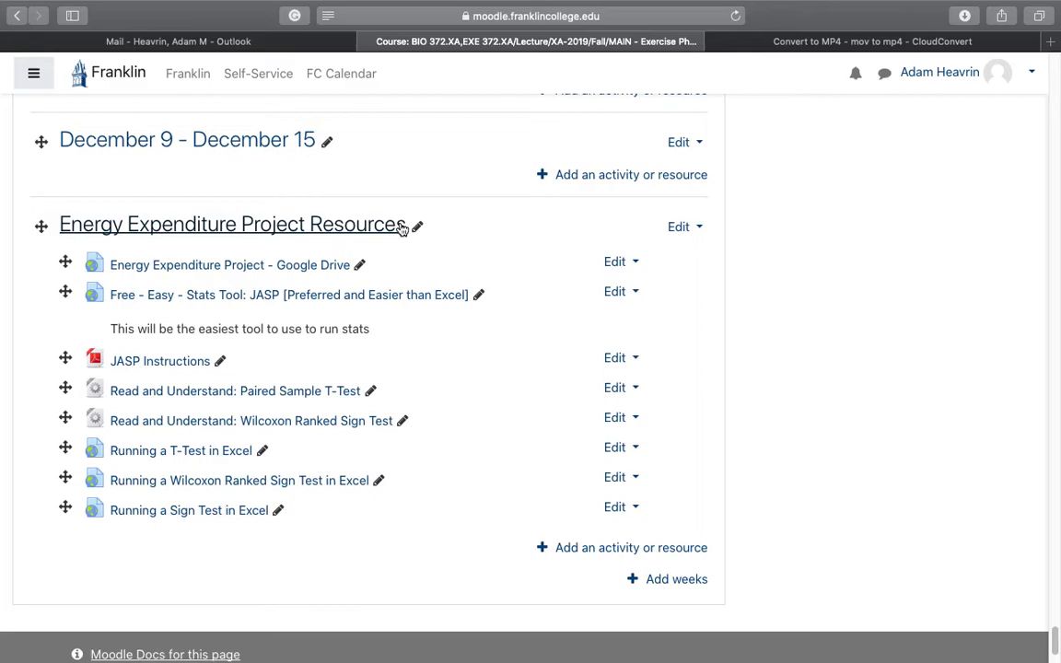
{"action": "left_click", "coordinate": [143, 303]}
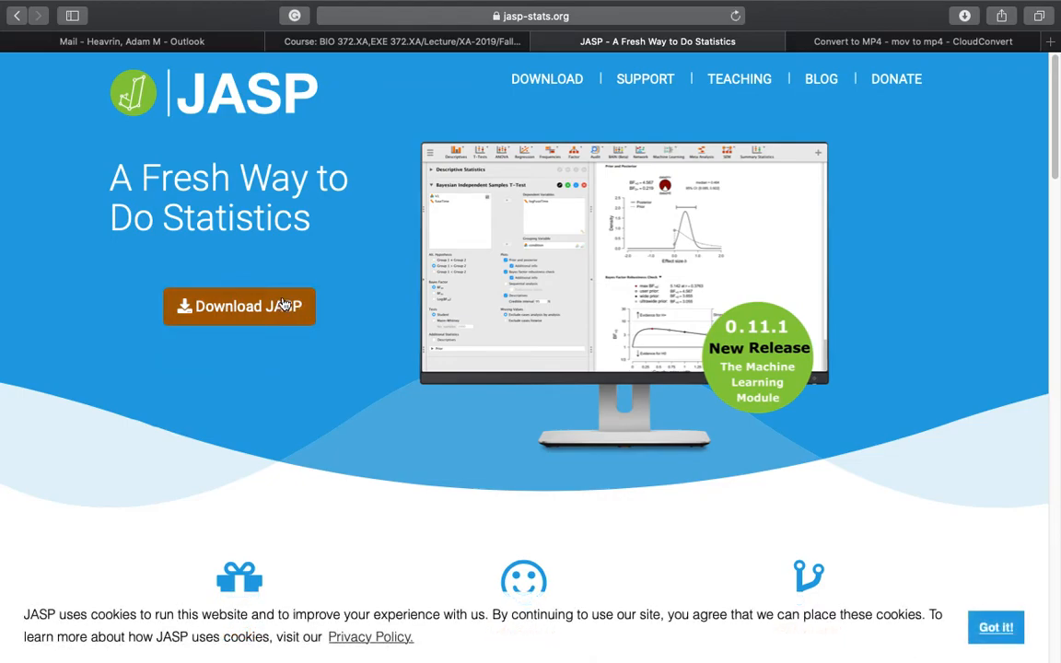
{"action": "left_click", "coordinate": [541, 43]}
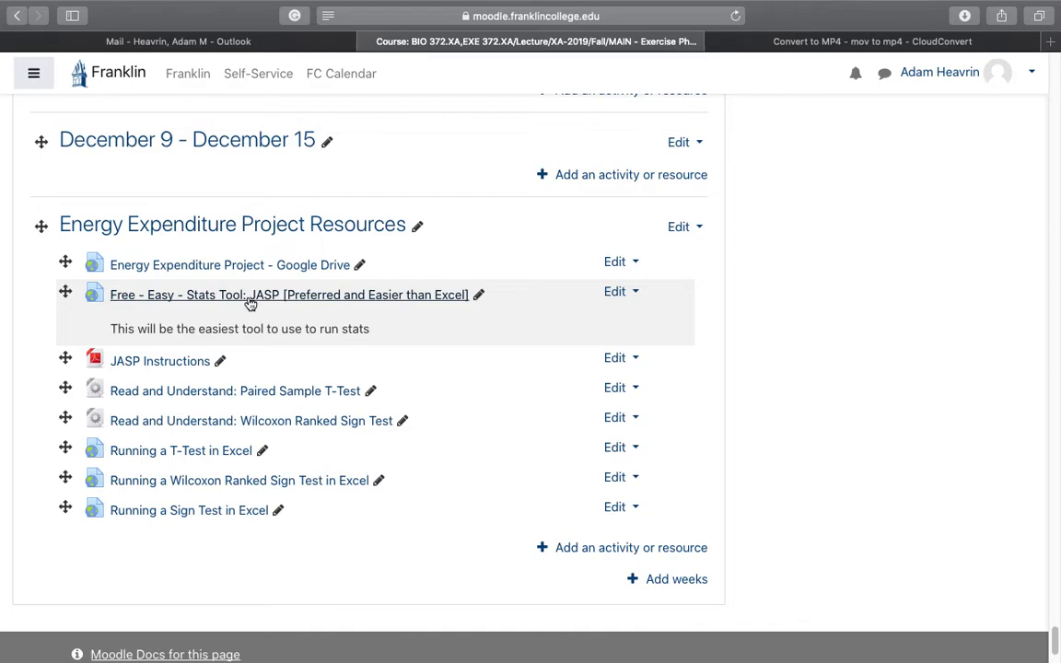
Open the JASP Instructions PDF and review its table of contents for the related-groups tests.
{"action": "left_click", "coordinate": [157, 362]}
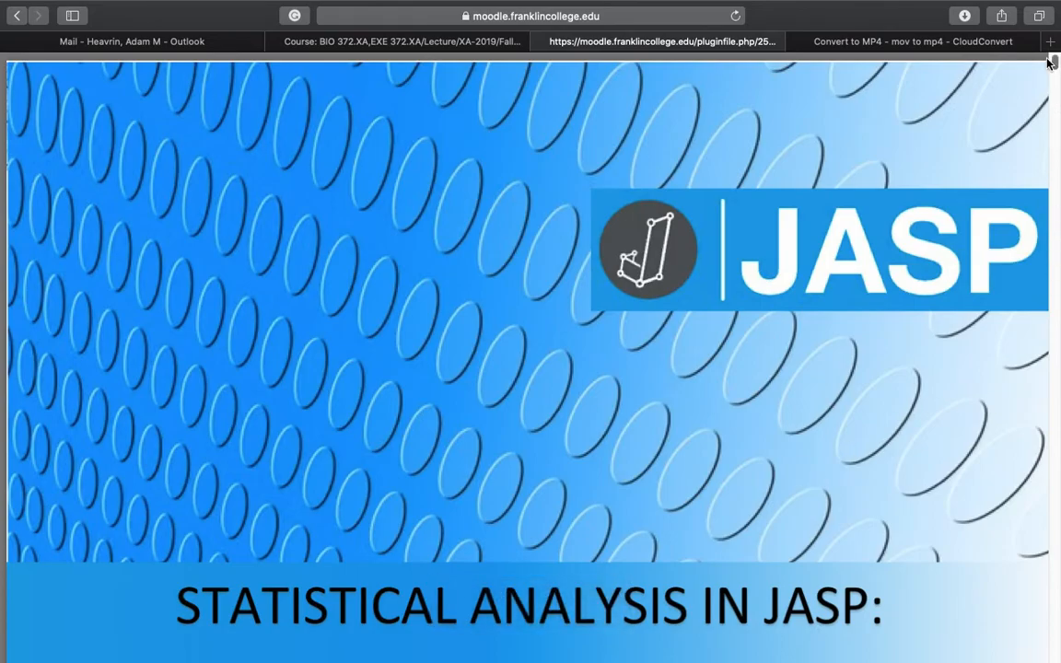
{"action": "scroll", "coordinate": [773, 414], "scroll_direction": "down", "scroll_amount": 5}
{"action": "scroll", "coordinate": [751, 422], "scroll_direction": "down", "scroll_amount": 10}
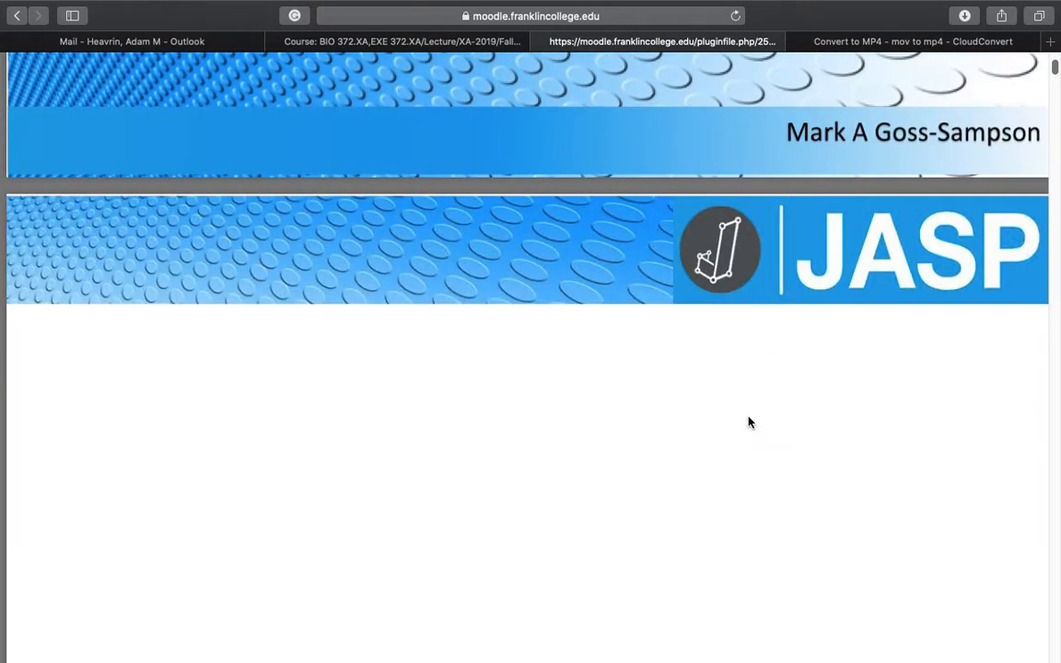
{"action": "scroll", "coordinate": [747, 423], "scroll_direction": "down", "scroll_amount": 12}
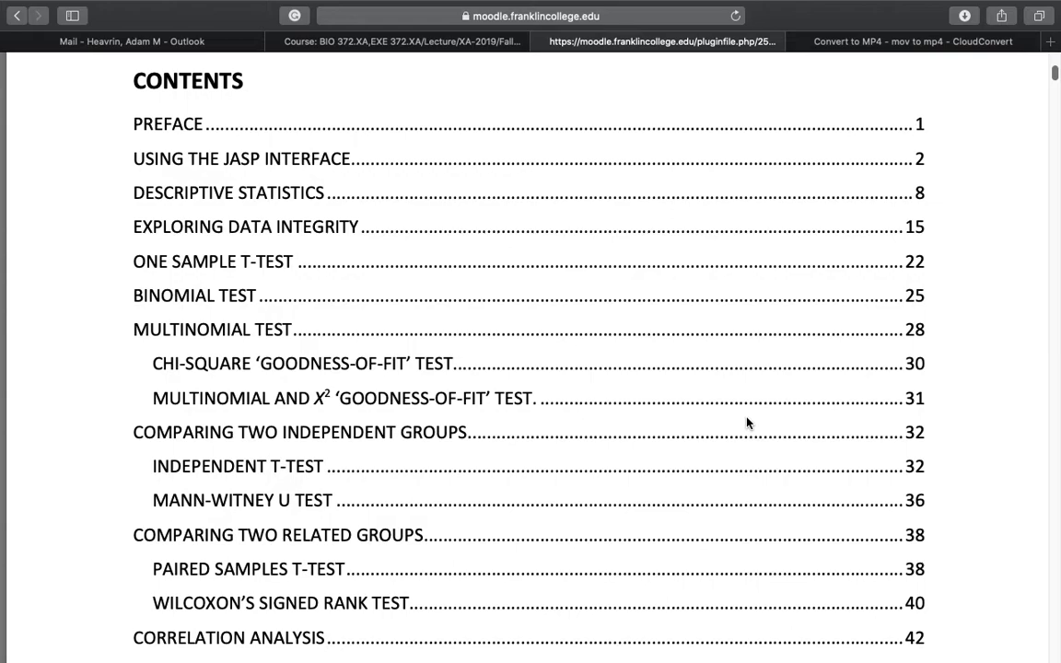
{"action": "scroll", "coordinate": [747, 423], "scroll_direction": "down", "scroll_amount": 1}
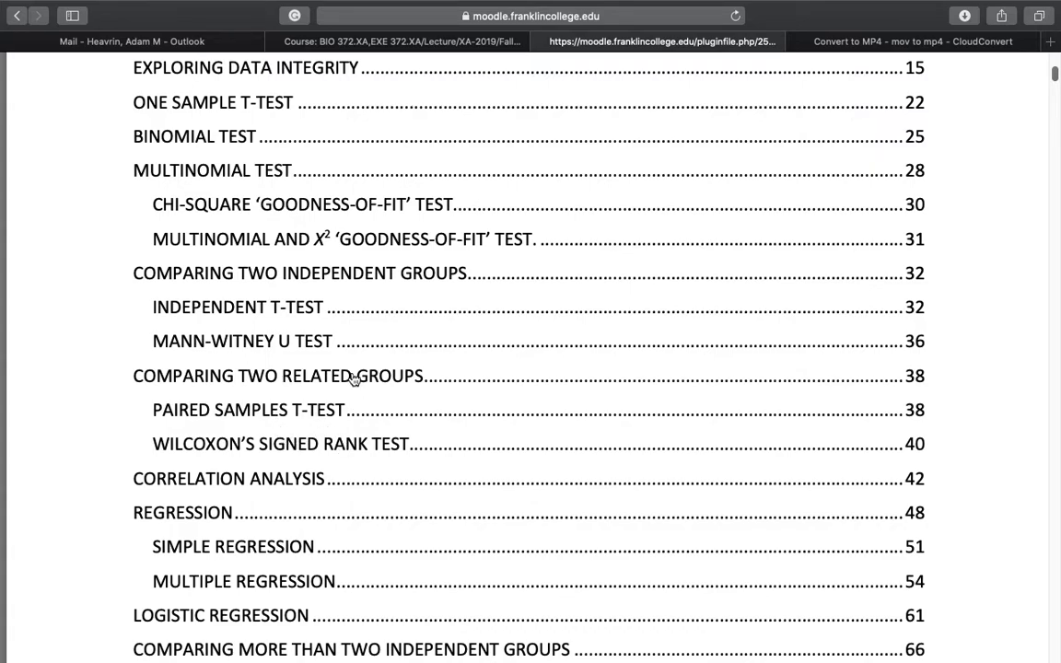
{"action": "scroll", "coordinate": [589, 368], "scroll_direction": "down", "scroll_amount": 2}
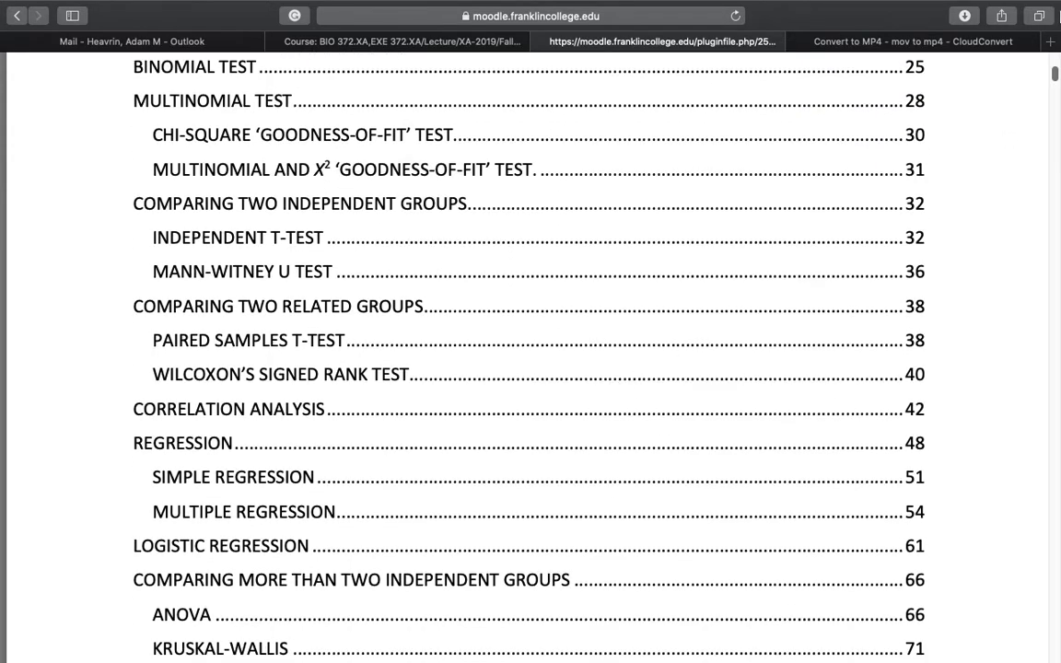
Find the Paired Samples T-Test section under Comparing Two Related Groups in the JASP guide.
{"action": "left_click_drag", "start_coordinate": [1056, 61], "coordinate": [1050, 170]}
{"action": "scroll", "coordinate": [997, 196], "scroll_direction": "up", "scroll_amount": 4}
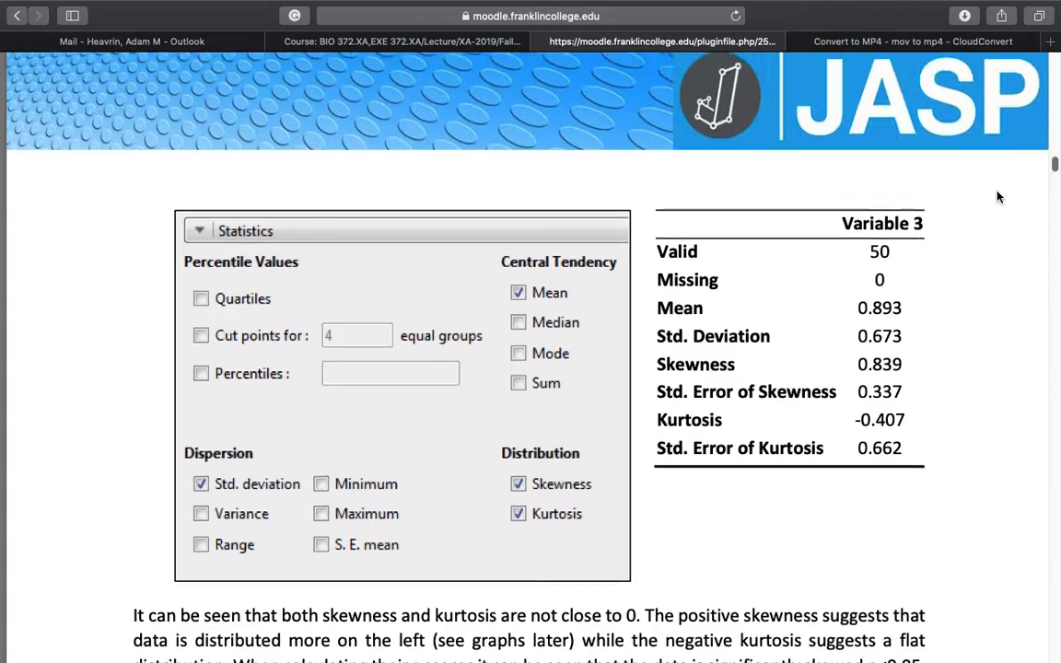
{"action": "scroll", "coordinate": [998, 196], "scroll_direction": "down", "scroll_amount": 2}
{"action": "left_click_drag", "start_coordinate": [1053, 161], "coordinate": [1055, 254]}
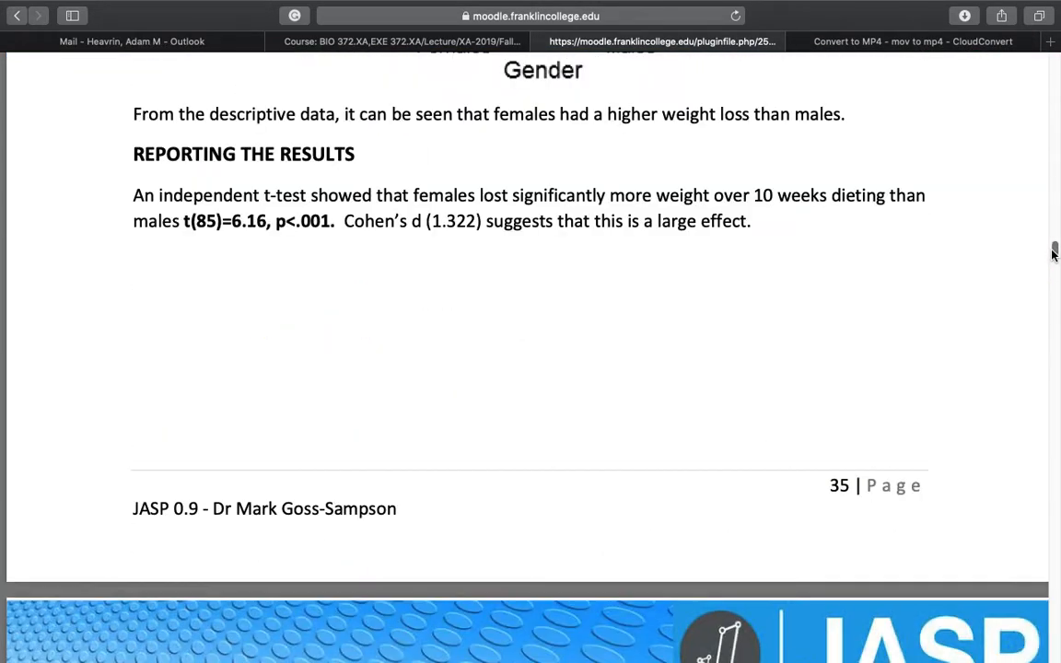
{"action": "scroll", "coordinate": [1046, 241], "scroll_direction": "down", "scroll_amount": 15}
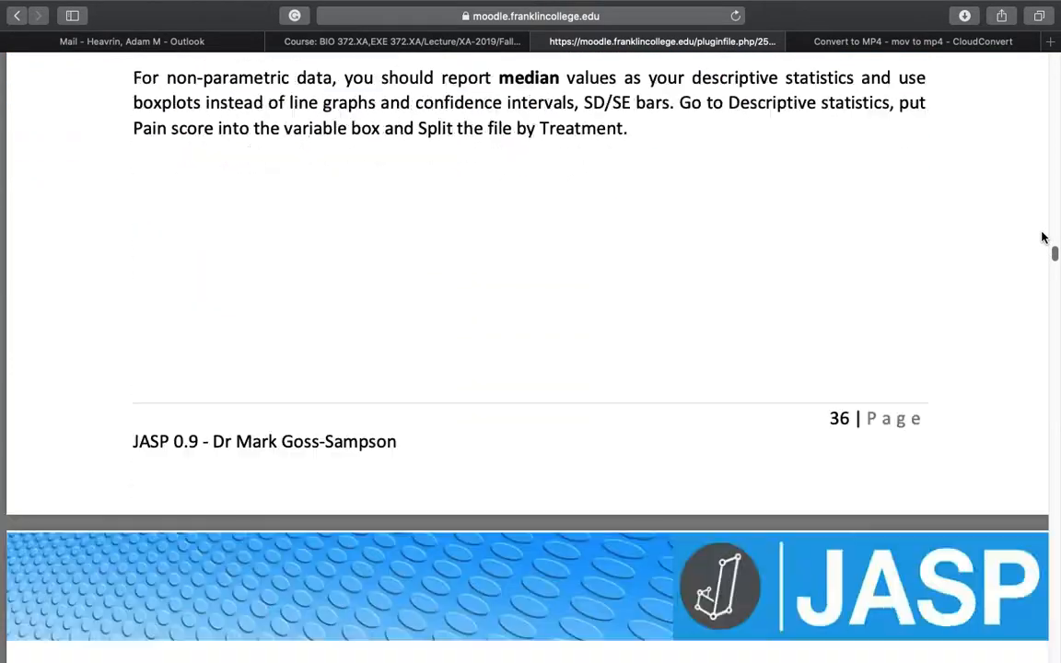
{"action": "scroll", "coordinate": [1043, 238], "scroll_direction": "down", "scroll_amount": 20}
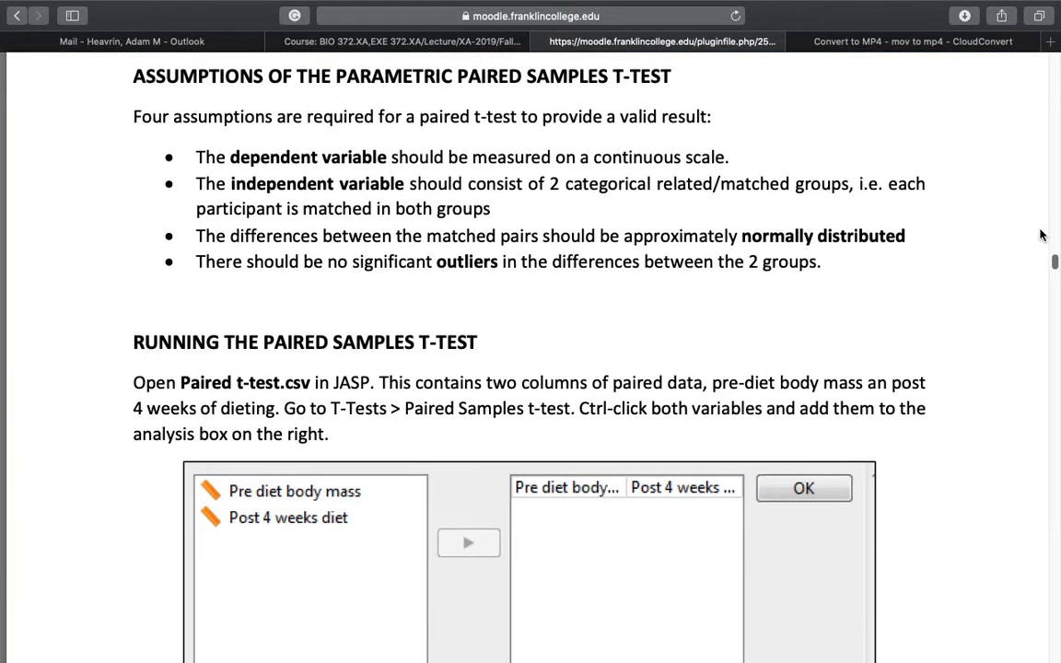
{"action": "scroll", "coordinate": [1041, 236], "scroll_direction": "down", "scroll_amount": 10}
{"action": "scroll", "coordinate": [1041, 236], "scroll_direction": "up", "scroll_amount": 6}
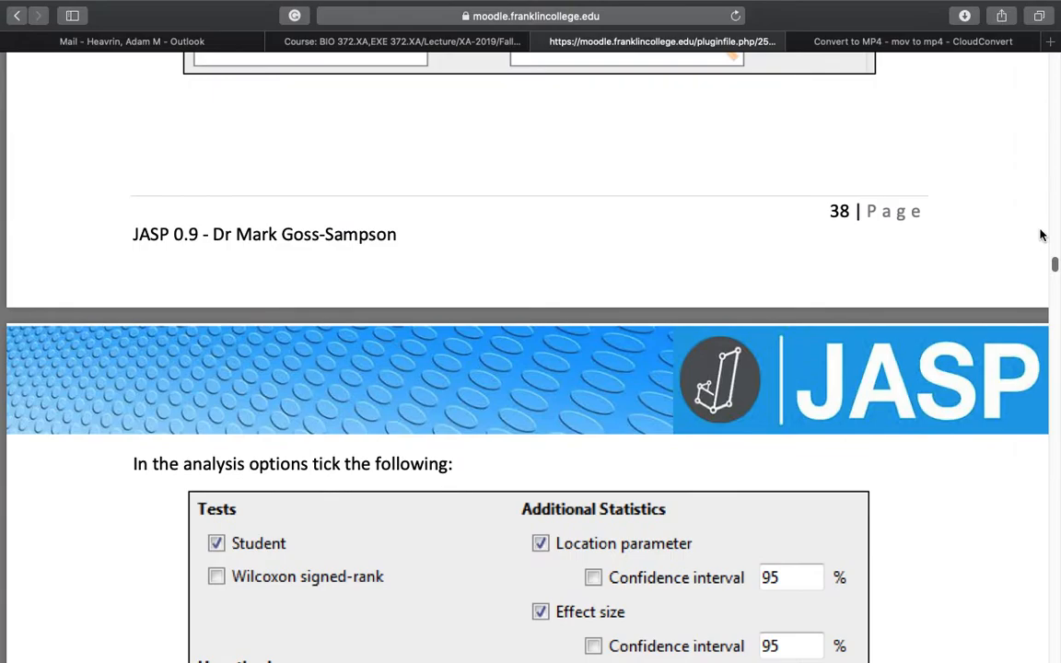
{"action": "scroll", "coordinate": [1041, 236], "scroll_direction": "up", "scroll_amount": 10}
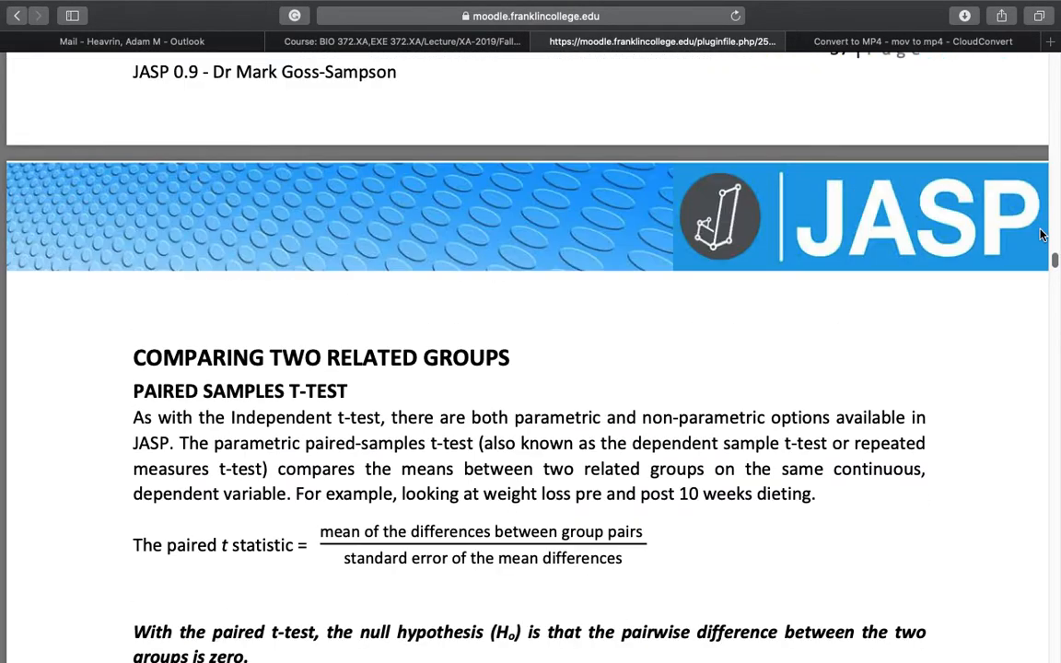
Read through the paired samples t-test section, from its introduction and assumptions to the analysis options and output.
{"action": "scroll", "coordinate": [389, 293], "scroll_direction": "down", "scroll_amount": 2}
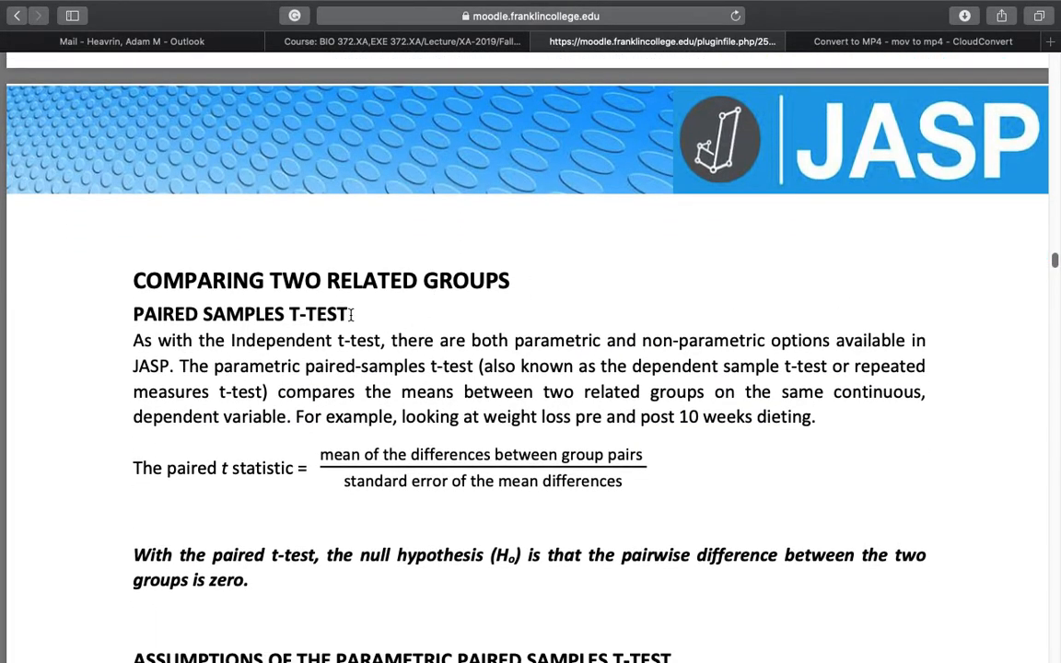
{"action": "scroll", "coordinate": [351, 314], "scroll_direction": "down", "scroll_amount": 2}
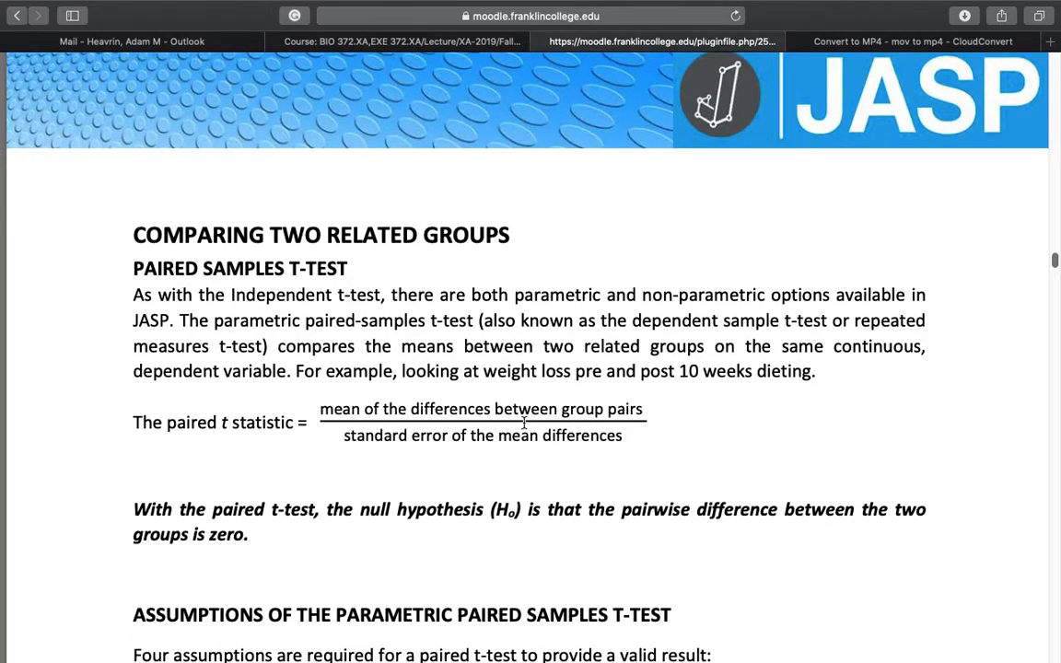
{"action": "scroll", "coordinate": [517, 408], "scroll_direction": "down", "scroll_amount": 6}
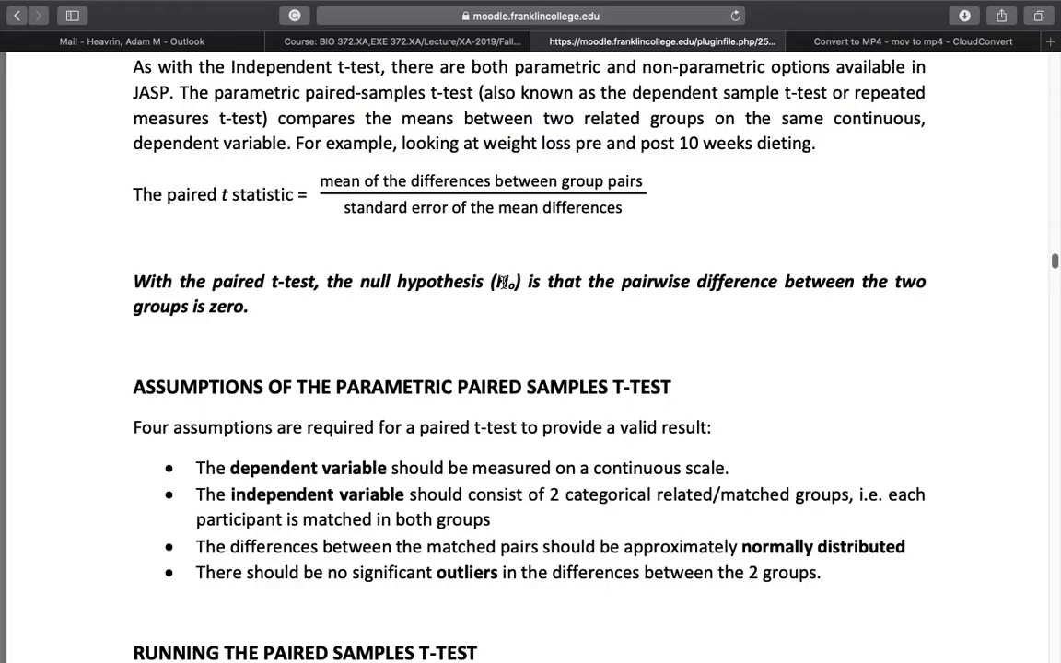
{"action": "scroll", "coordinate": [504, 295], "scroll_direction": "down", "scroll_amount": 5}
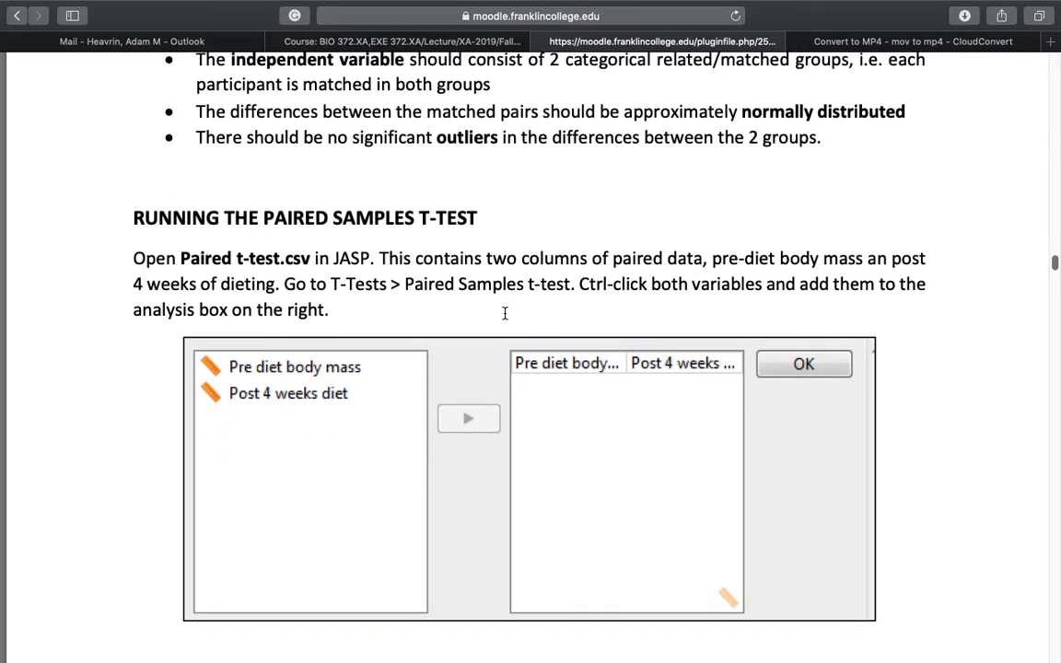
{"action": "scroll", "coordinate": [505, 314], "scroll_direction": "down", "scroll_amount": 10}
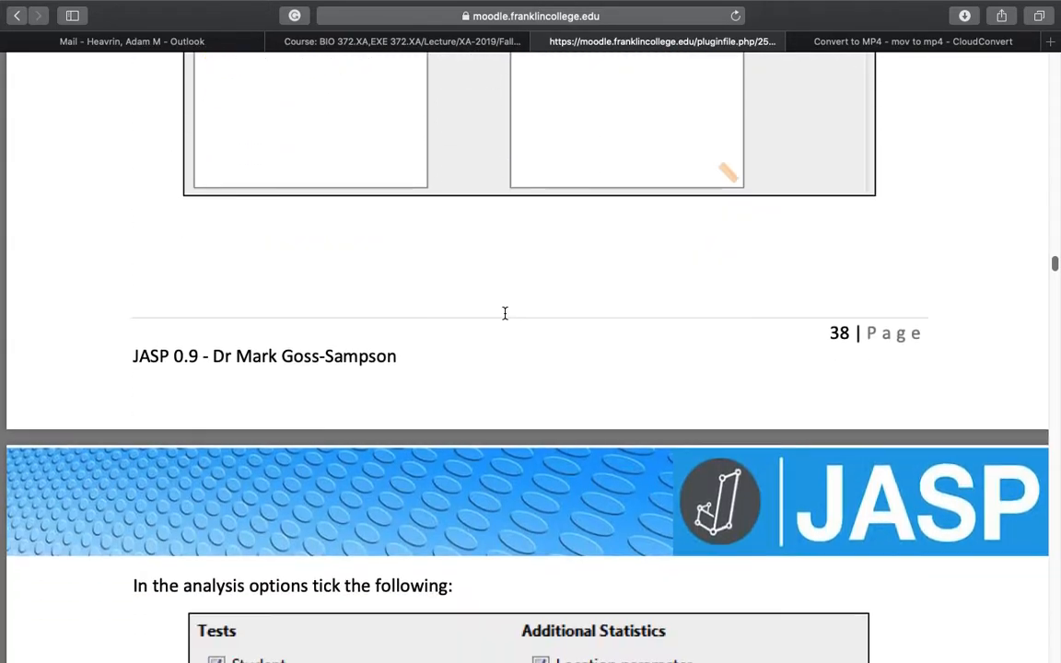
{"action": "scroll", "coordinate": [505, 313], "scroll_direction": "down", "scroll_amount": 2}
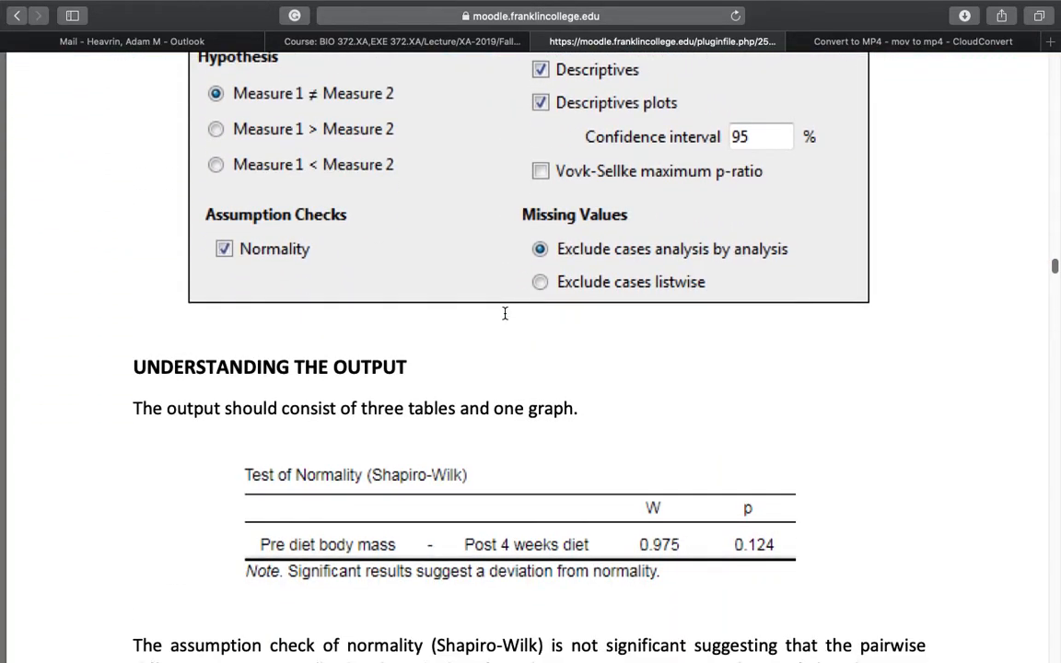
Review the guide's opening pages, contents list and preface from the beginning, and return to the course page.
{"action": "left_click_drag", "start_coordinate": [1054, 267], "coordinate": [1054, 61]}
{"action": "scroll", "coordinate": [559, 394], "scroll_direction": "down", "scroll_amount": 5}
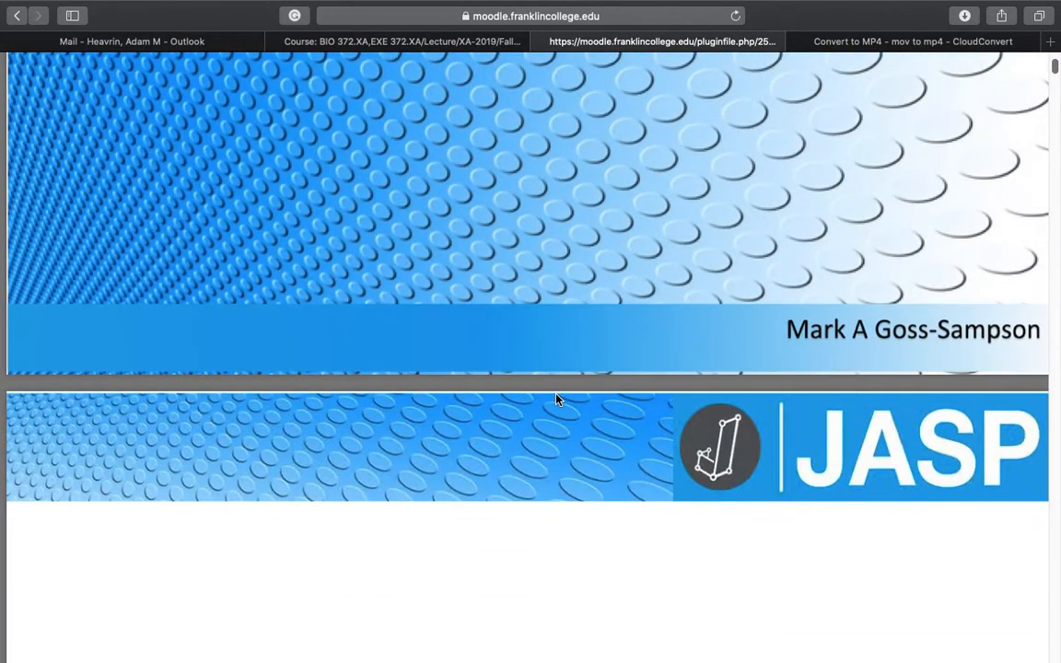
{"action": "scroll", "coordinate": [556, 399], "scroll_direction": "down", "scroll_amount": 6}
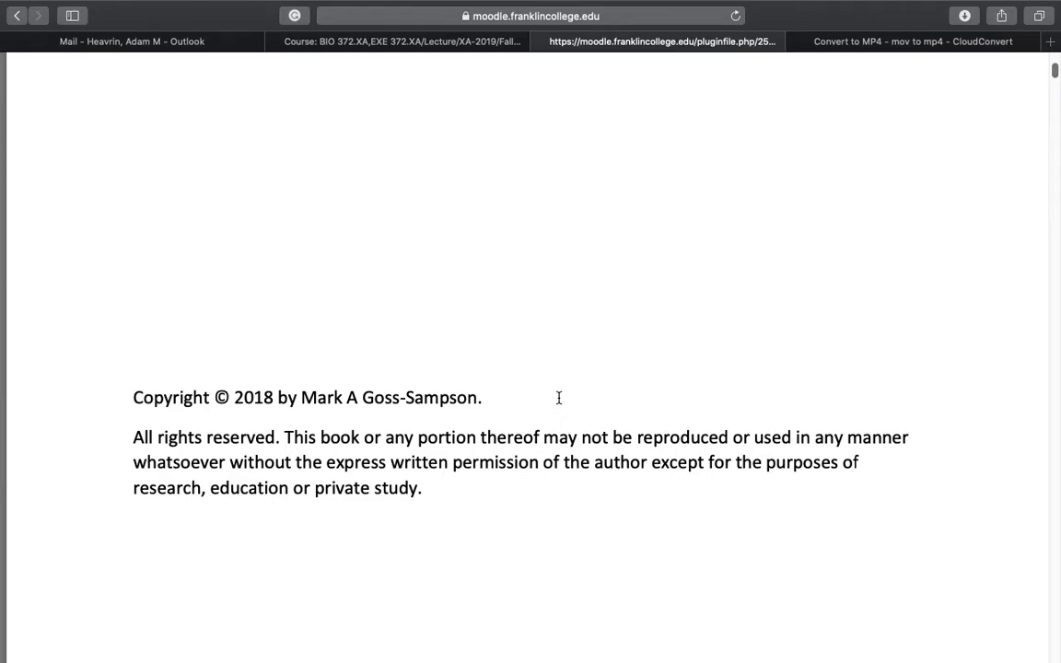
{"action": "scroll", "coordinate": [558, 397], "scroll_direction": "down", "scroll_amount": 5}
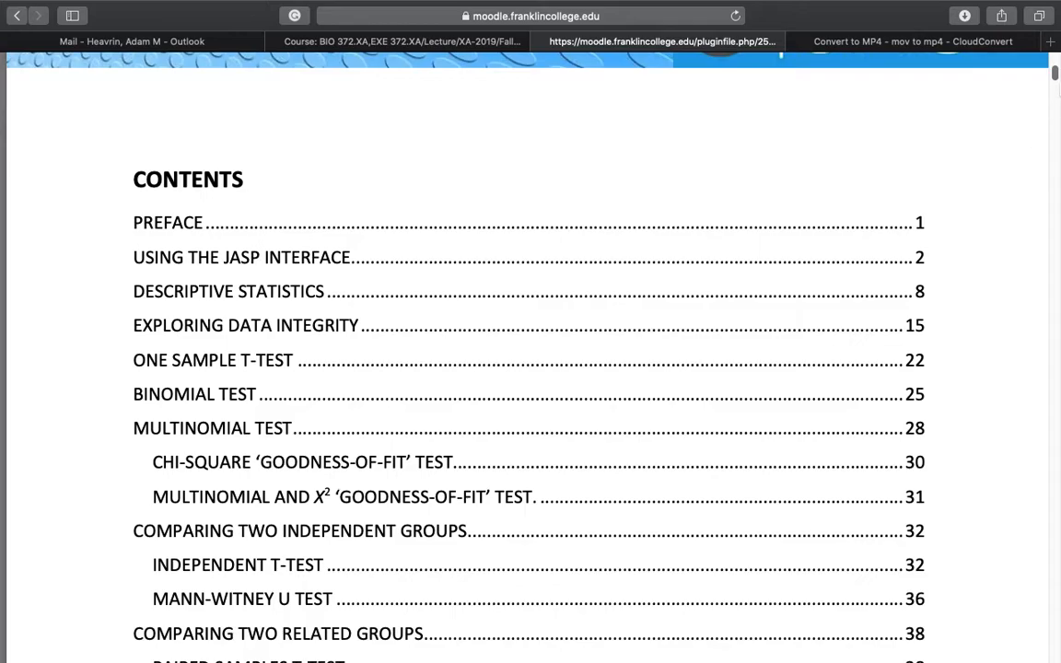
{"action": "left_click_drag", "start_coordinate": [1055, 73], "coordinate": [1055, 80]}
{"action": "scroll", "coordinate": [697, 548], "scroll_direction": "down", "scroll_amount": 8}
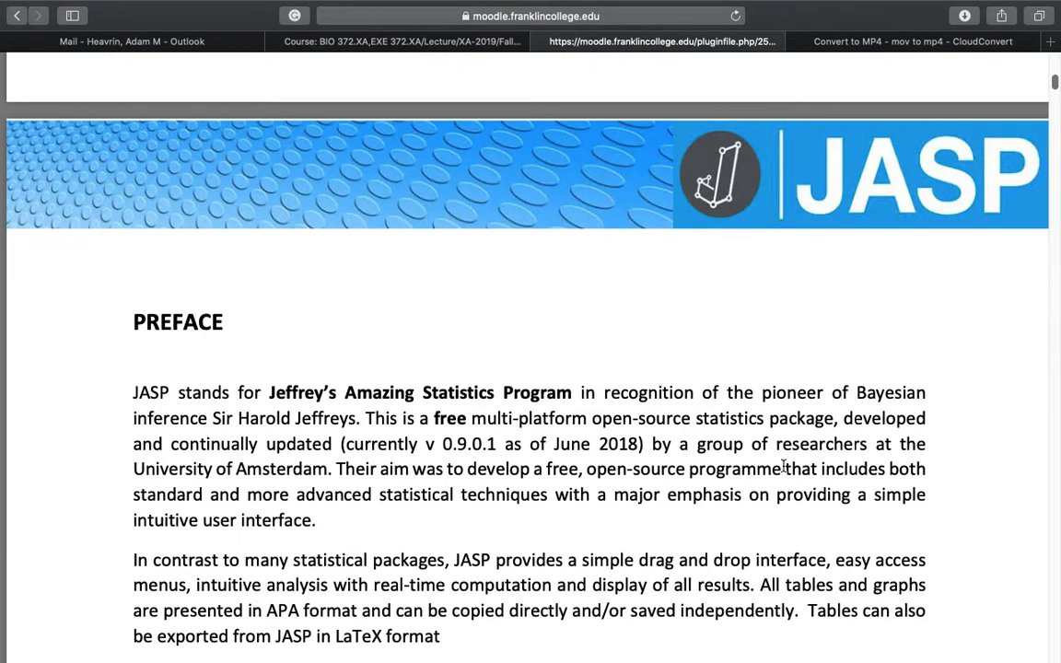
{"action": "scroll", "coordinate": [791, 452], "scroll_direction": "up", "scroll_amount": 5}
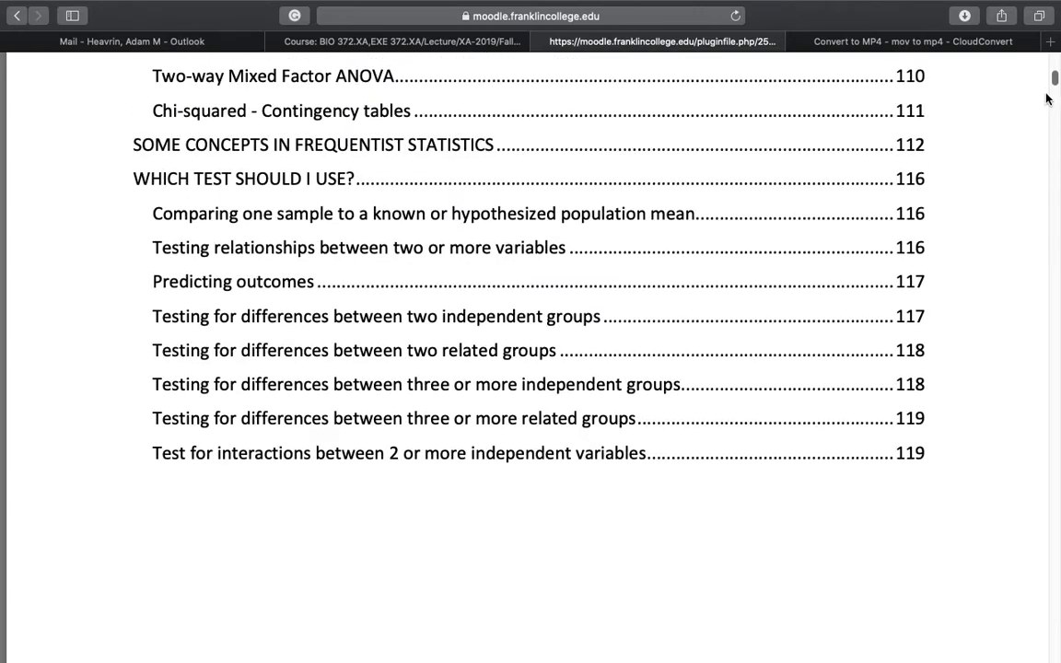
{"action": "left_click_drag", "start_coordinate": [1053, 78], "coordinate": [1056, 62]}
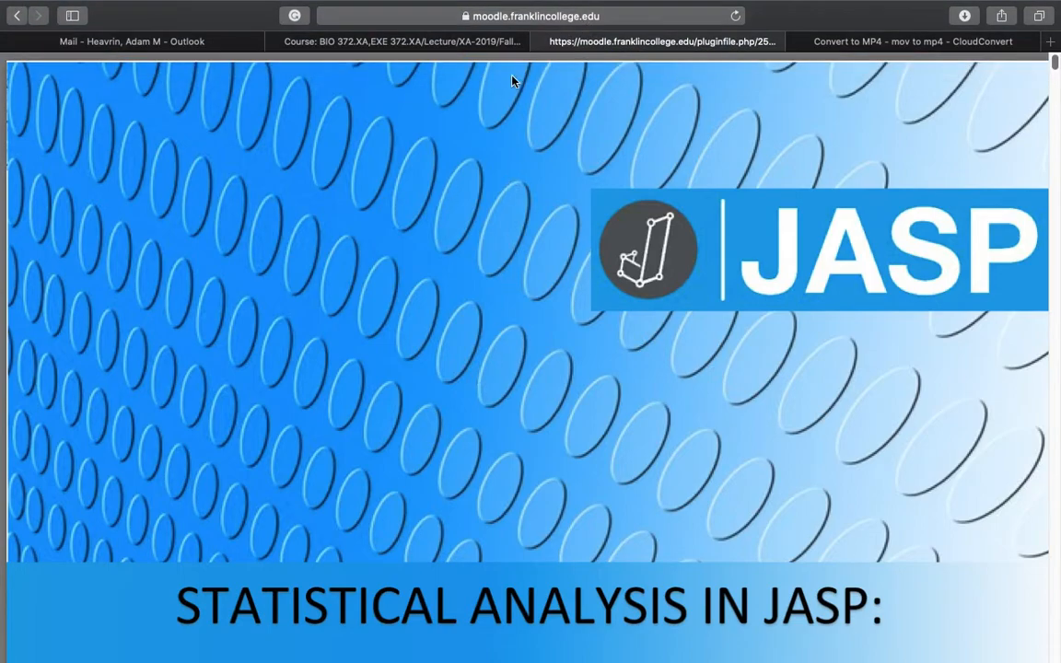
{"action": "left_click", "coordinate": [16, 16]}
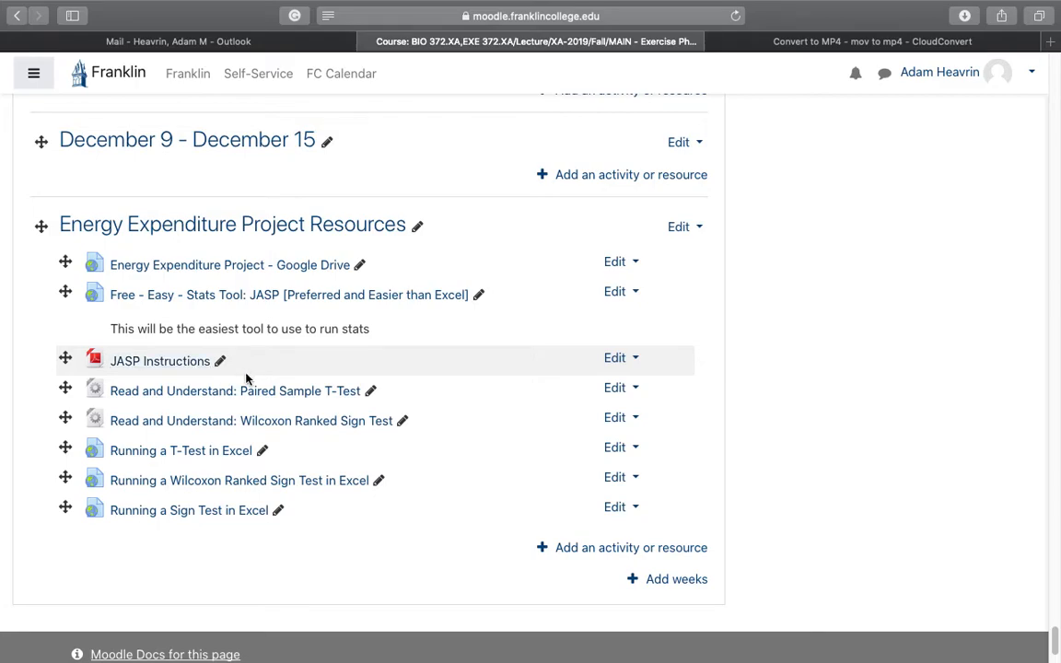
Open the Paired Sample T-Test reading, look over its introduction, and return to the course page.
{"action": "left_click", "coordinate": [342, 398]}
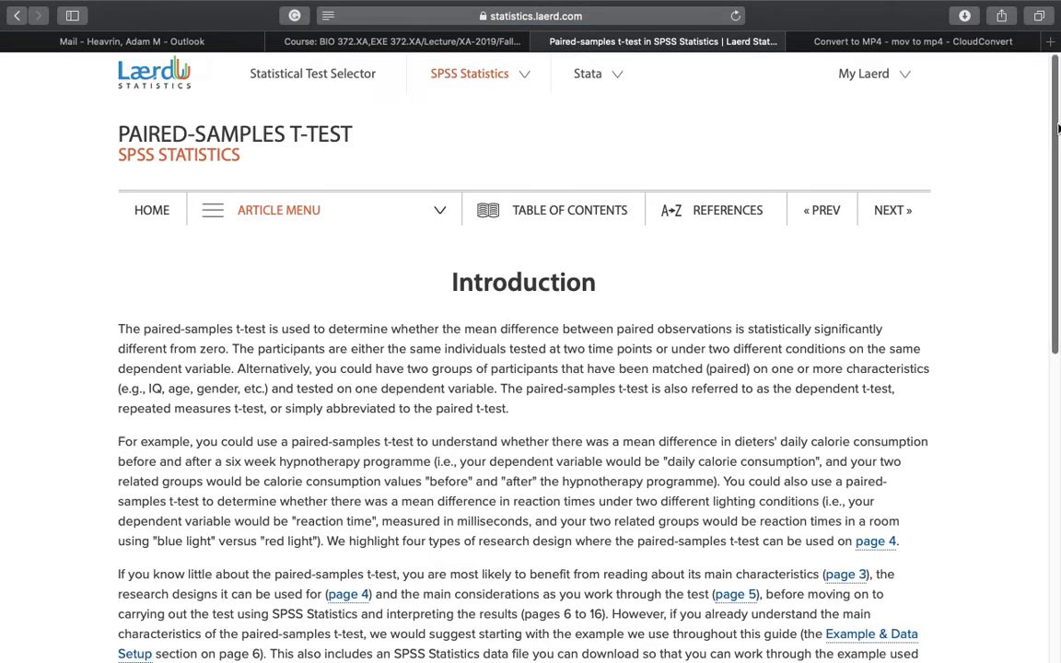
{"action": "left_click_drag", "start_coordinate": [1057, 129], "coordinate": [1058, 209]}
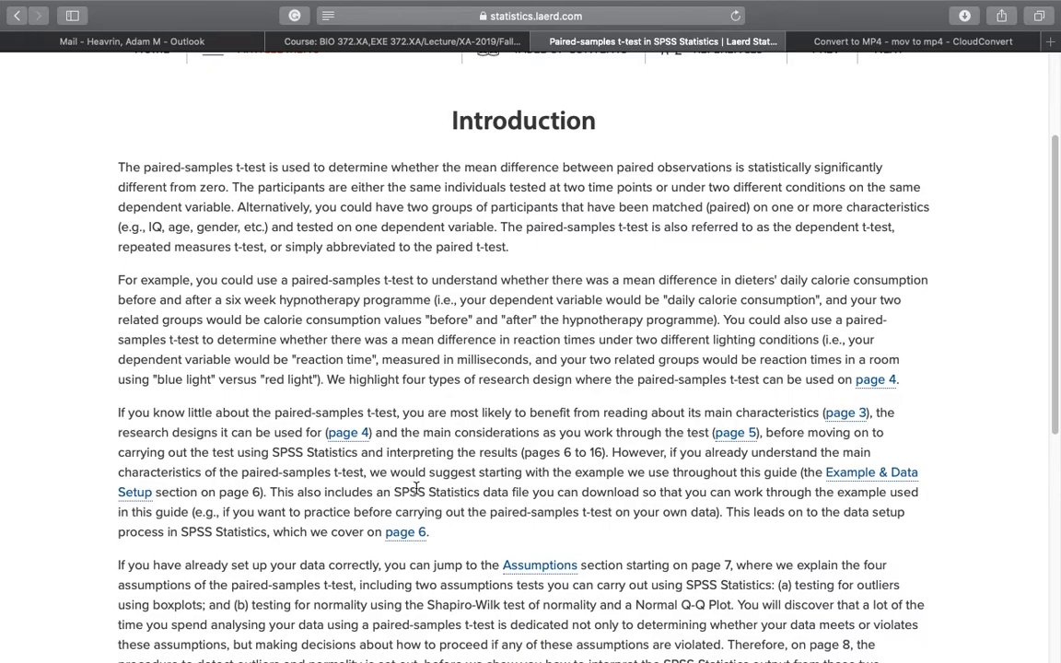
{"action": "left_click_drag", "start_coordinate": [1055, 300], "coordinate": [1054, 208]}
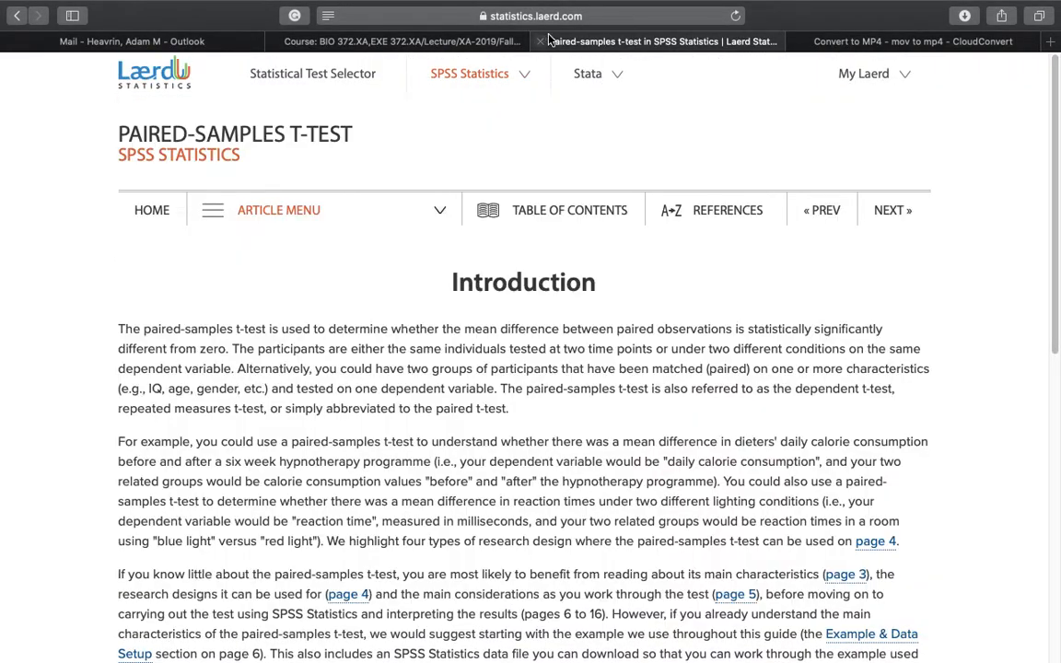
{"action": "left_click", "coordinate": [15, 16]}
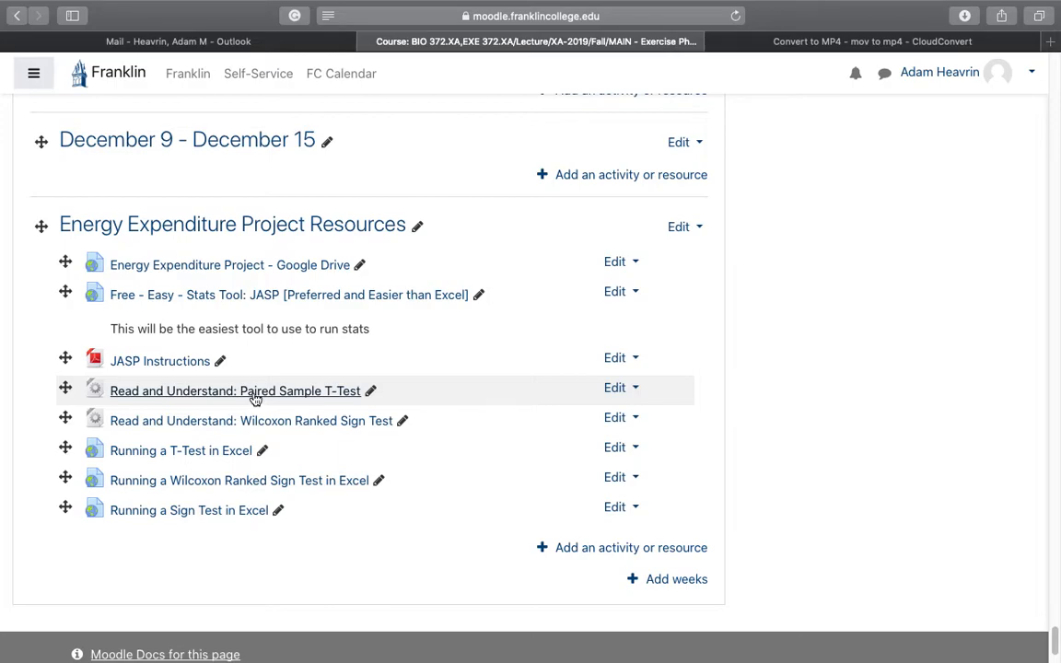
Switch to Excel and move the Test_Jasp_subjects window down so the Test_Jasp data is visible above it.
{"action": "key", "text": "ctrl+Up"}
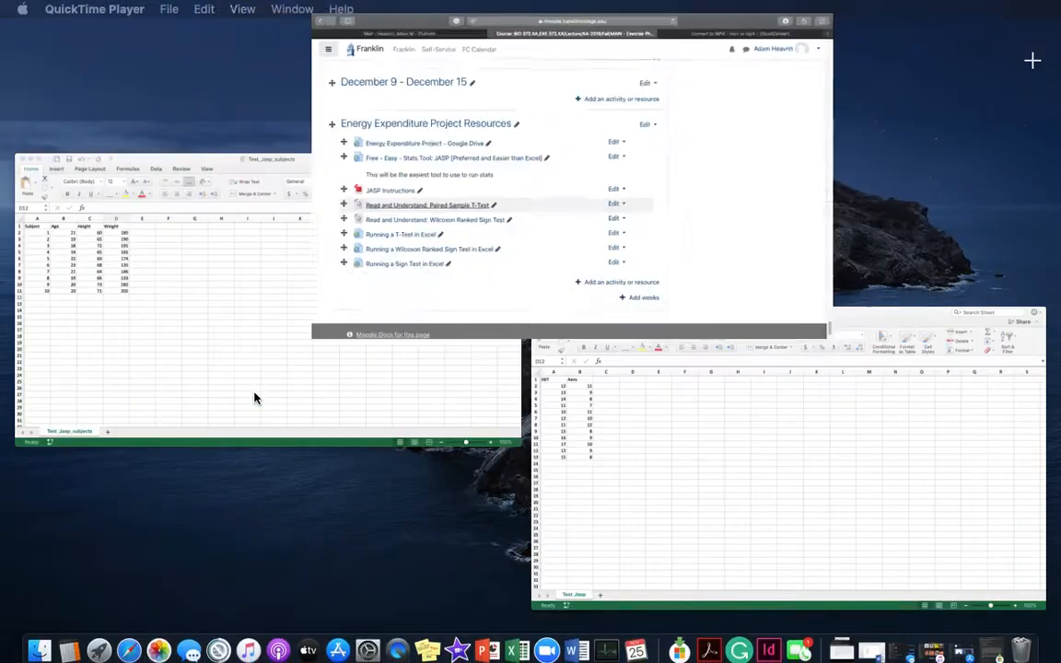
{"action": "left_click", "coordinate": [319, 383]}
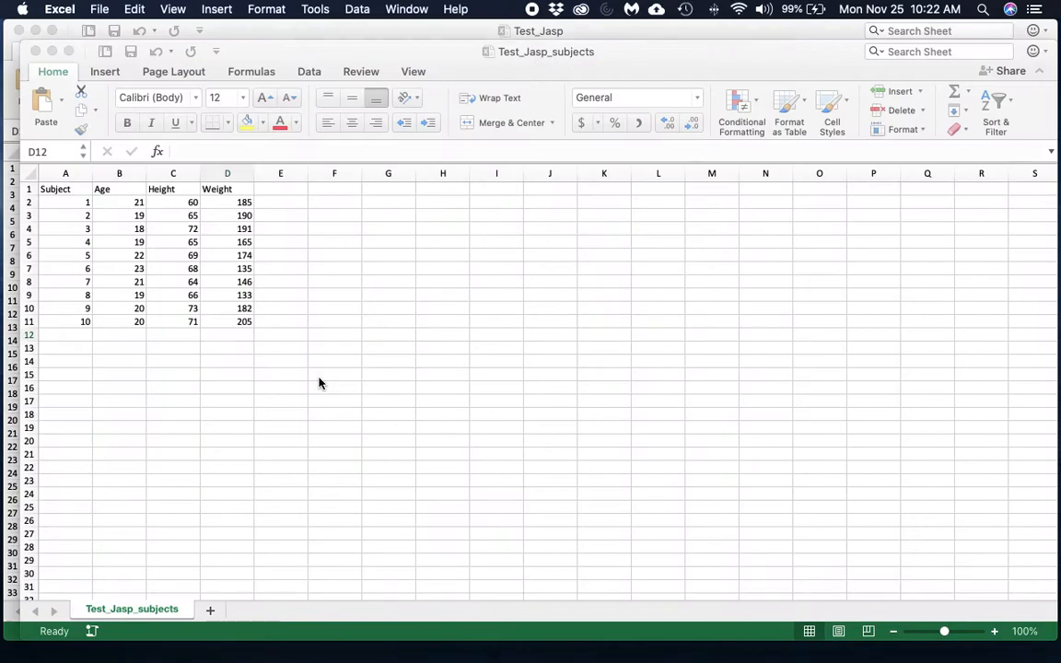
{"action": "left_click_drag", "start_coordinate": [426, 52], "coordinate": [408, 361]}
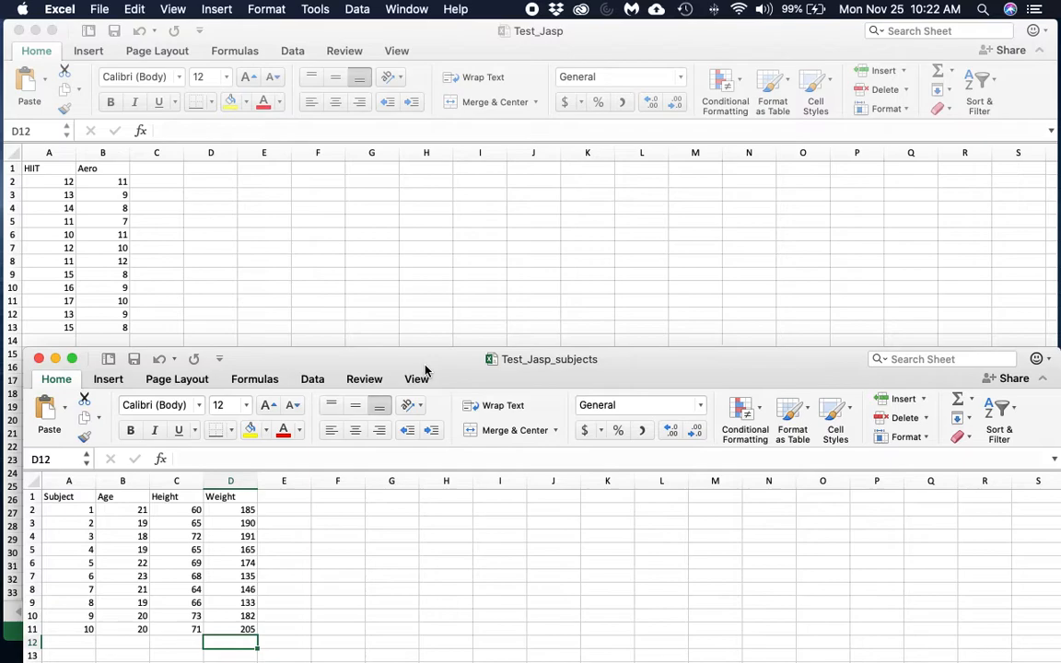
Move the Test_Jasp_subjects window back up and save the sheet as CSV UTF-8 (Comma delimited) in Documents, replacing the existing file.
{"action": "left_click_drag", "start_coordinate": [426, 367], "coordinate": [338, 50]}
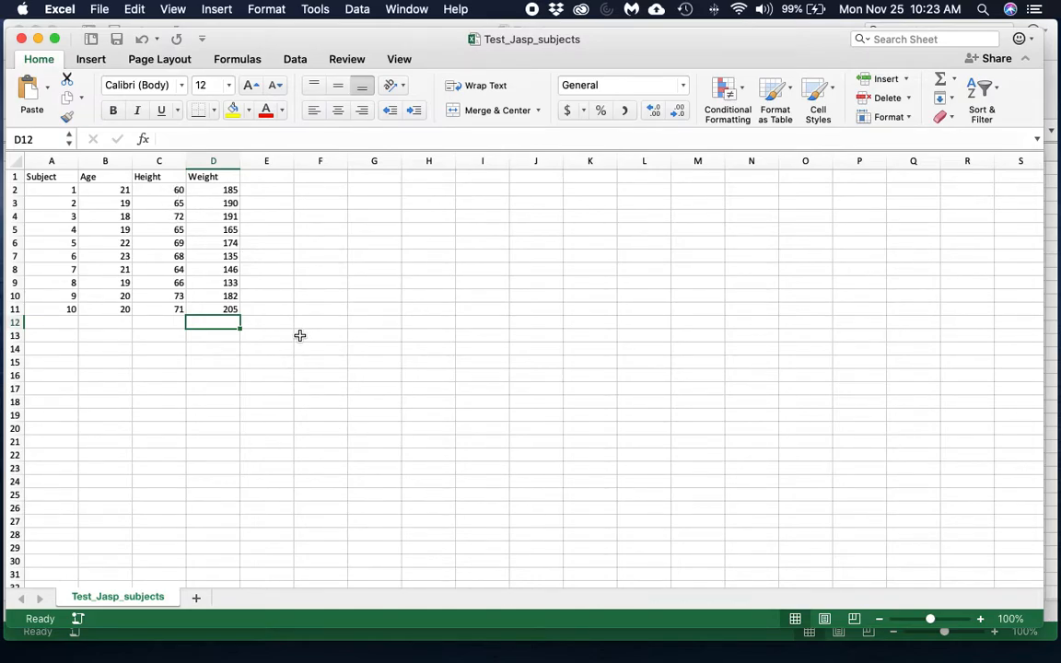
{"action": "left_click", "coordinate": [99, 9]}
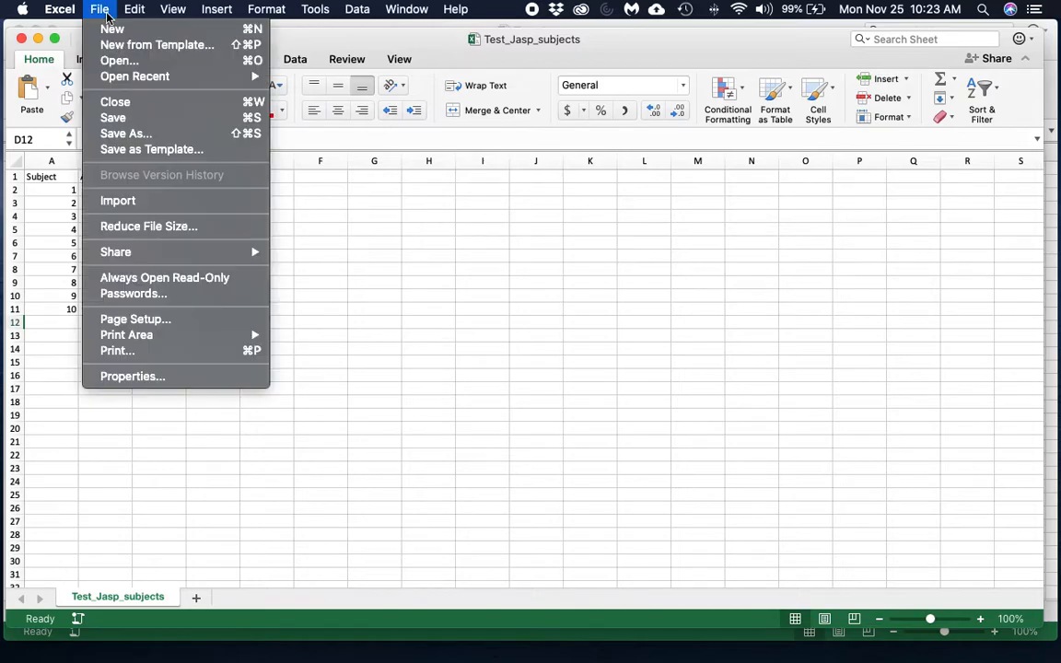
{"action": "left_click", "coordinate": [117, 138]}
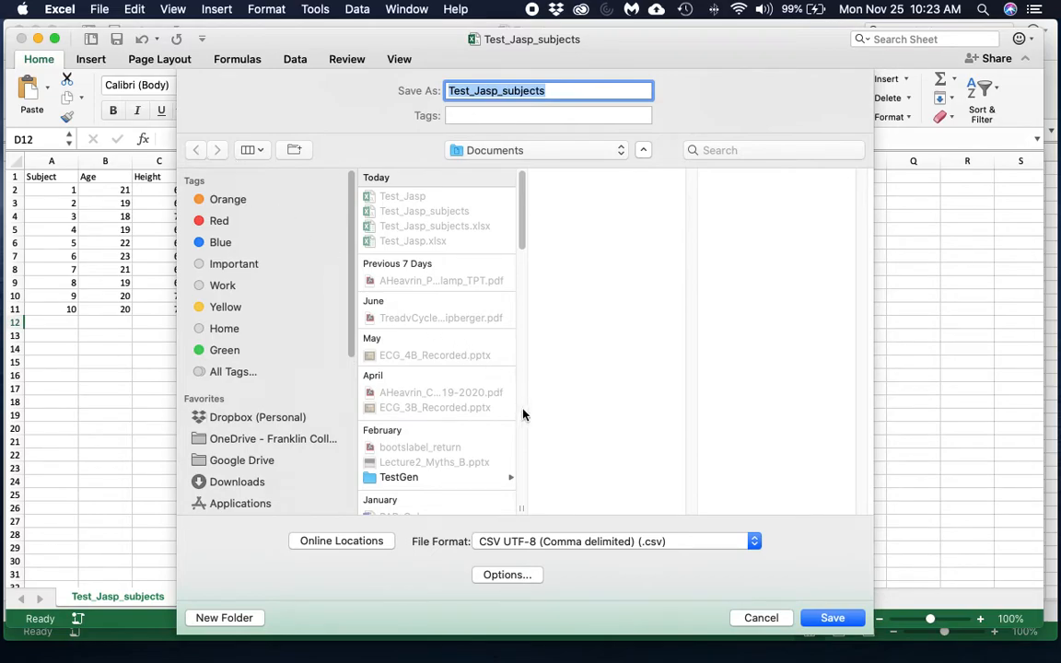
{"action": "left_click", "coordinate": [690, 547]}
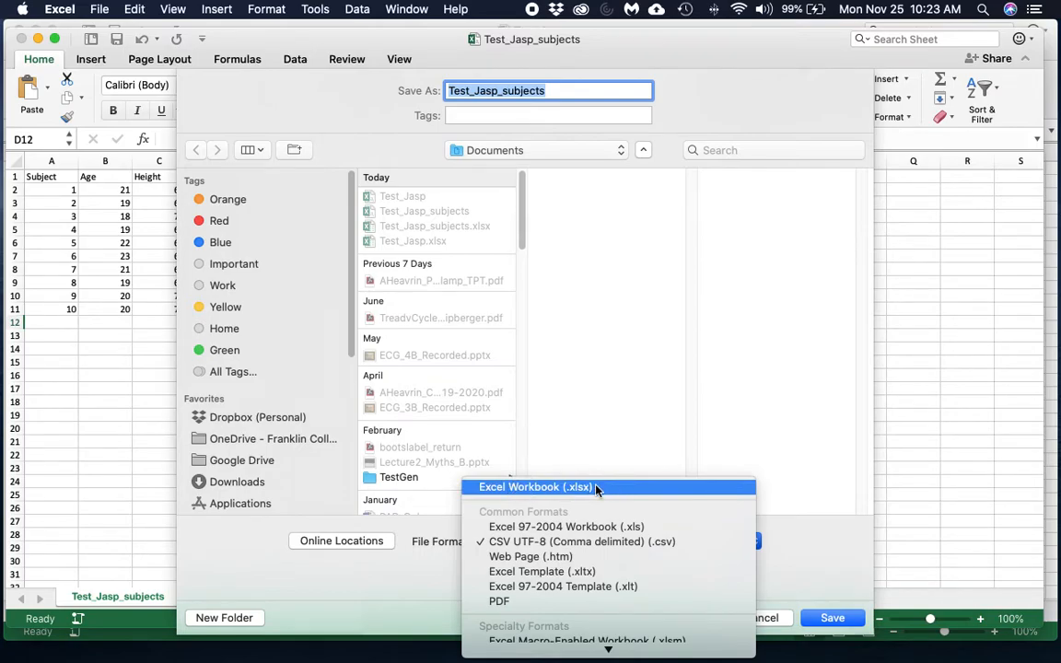
{"action": "left_click", "coordinate": [642, 546]}
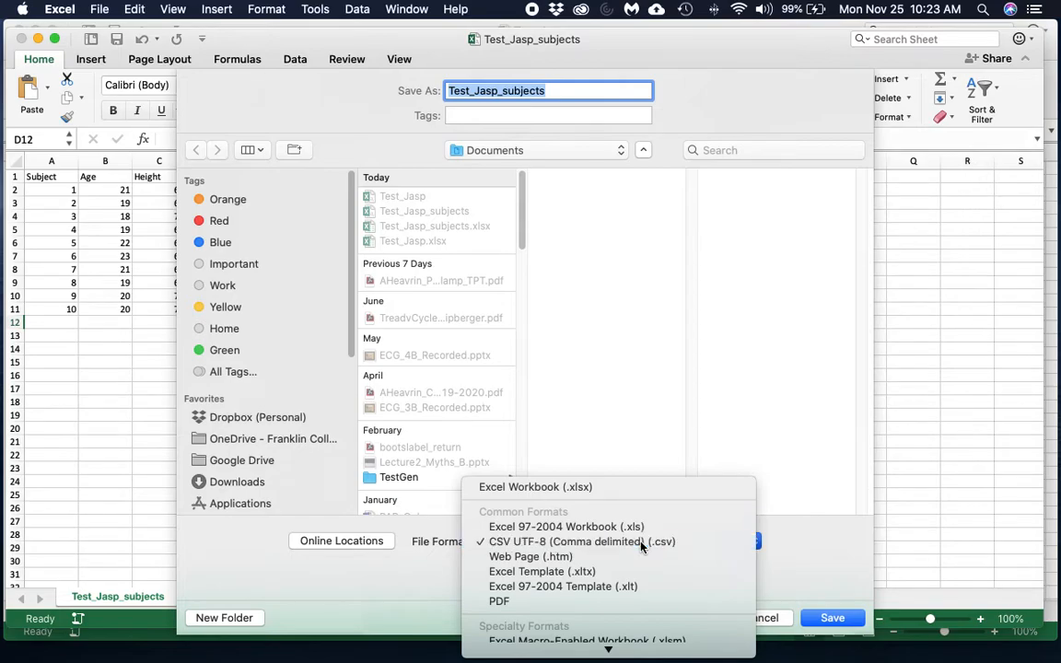
{"action": "left_click", "coordinate": [830, 620]}
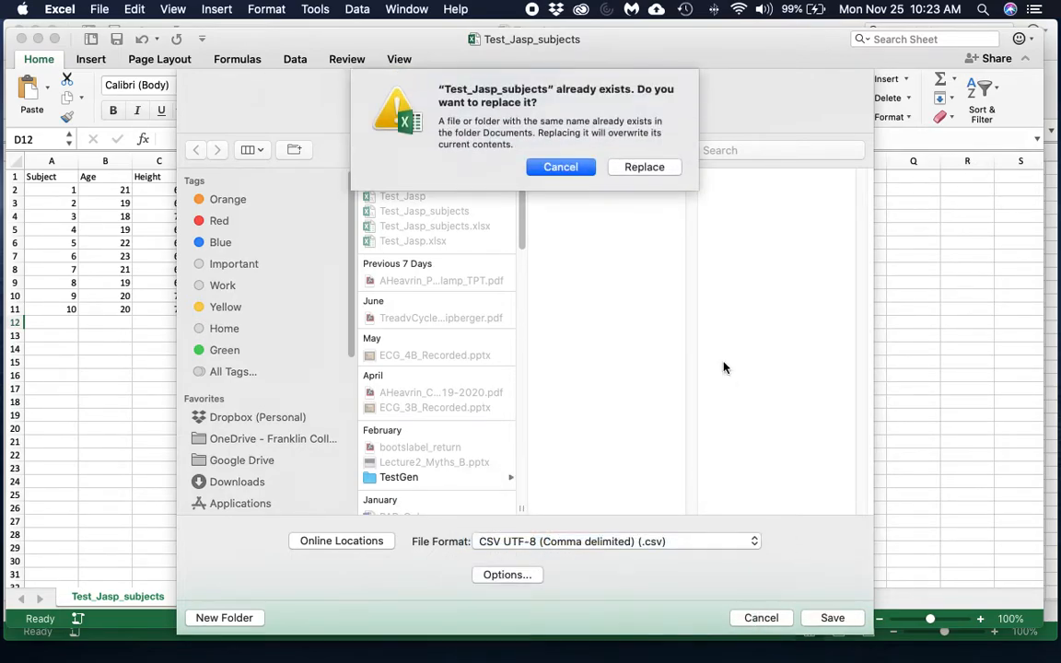
{"action": "left_click", "coordinate": [642, 173]}
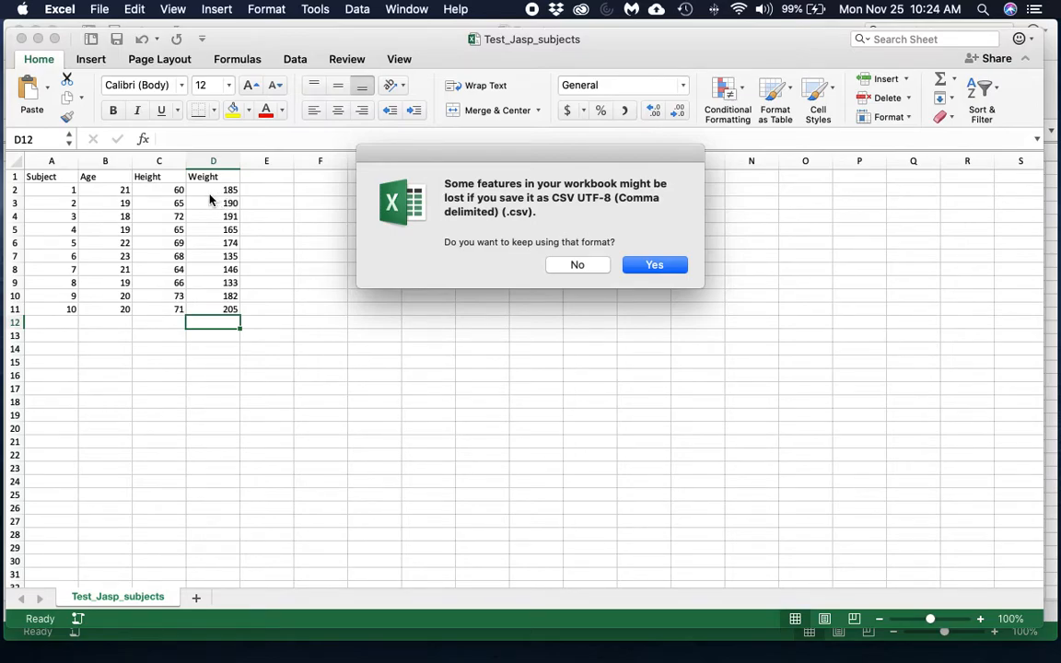
{"action": "left_click", "coordinate": [644, 266]}
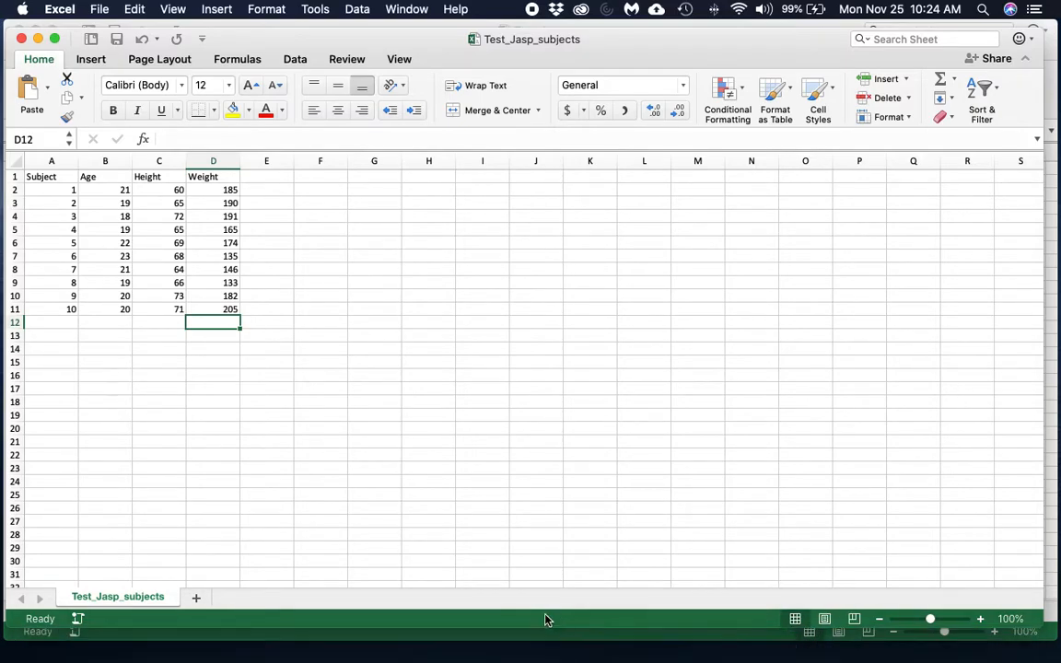
Launch JASP from the Mac's installed applications.
{"action": "mouse_move", "coordinate": [337, 661]}
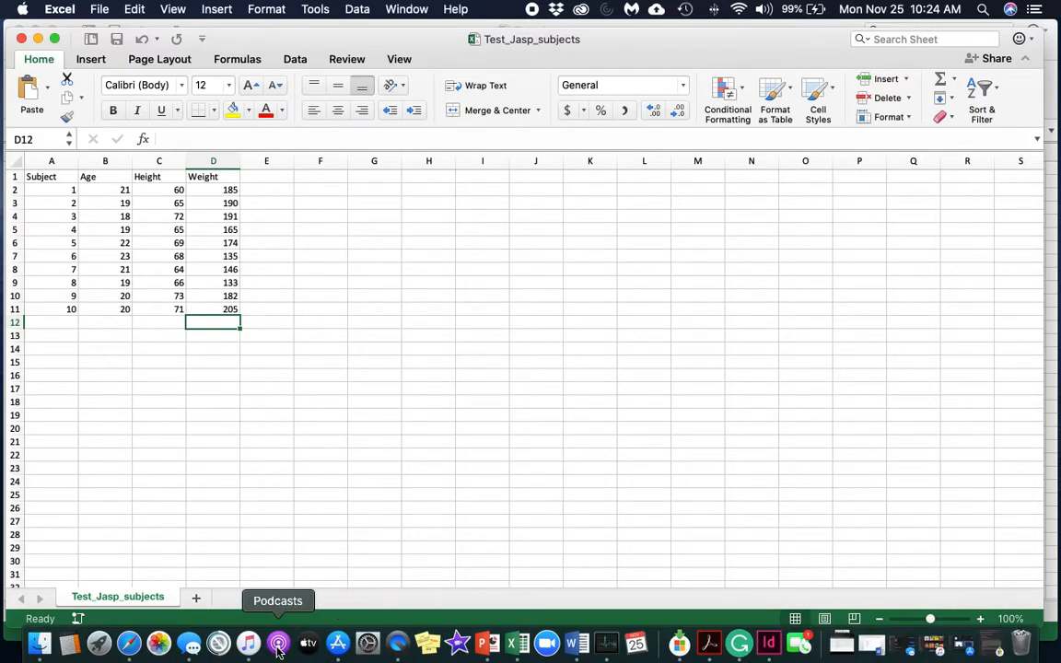
{"action": "left_click", "coordinate": [104, 642]}
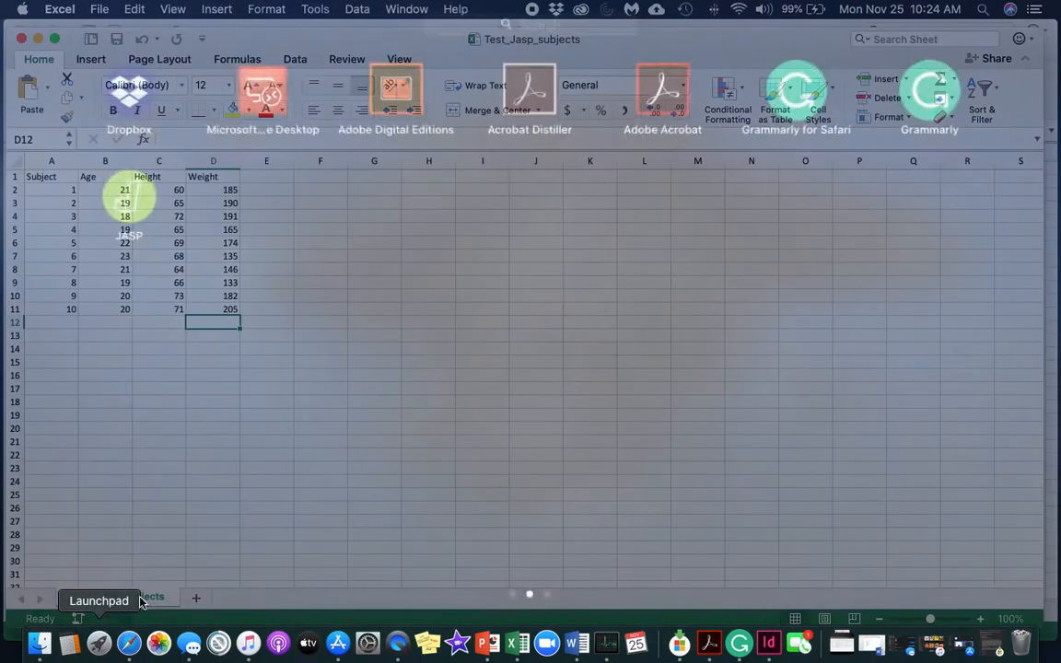
{"action": "left_click", "coordinate": [147, 211]}
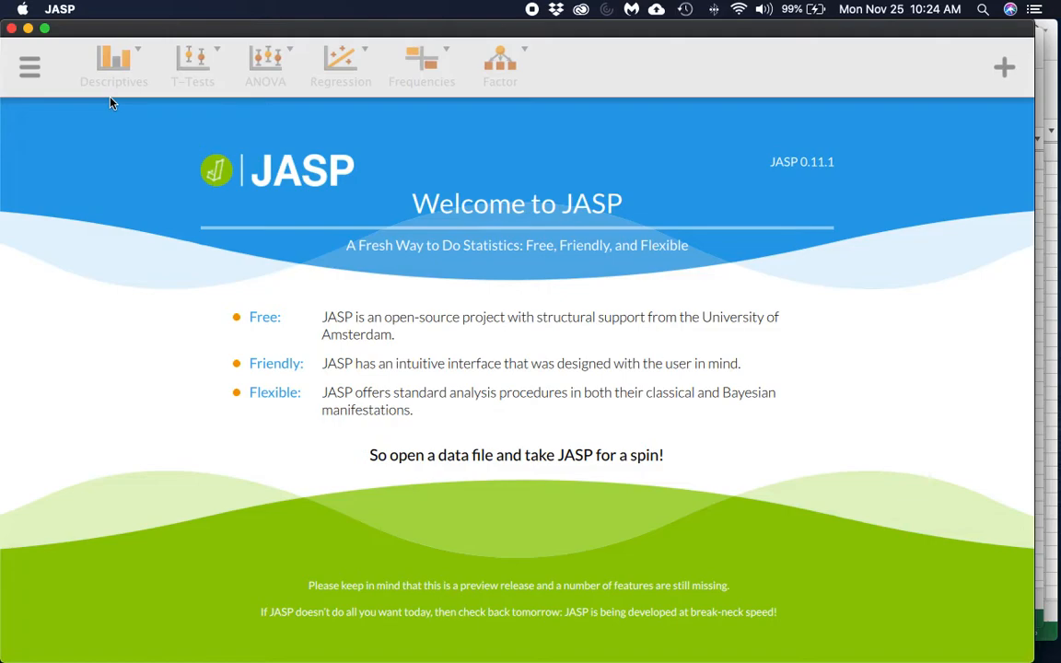
Open the Test_Jasp_subjects CSV file from the computer's Documents folder.
{"action": "left_click", "coordinate": [35, 81]}
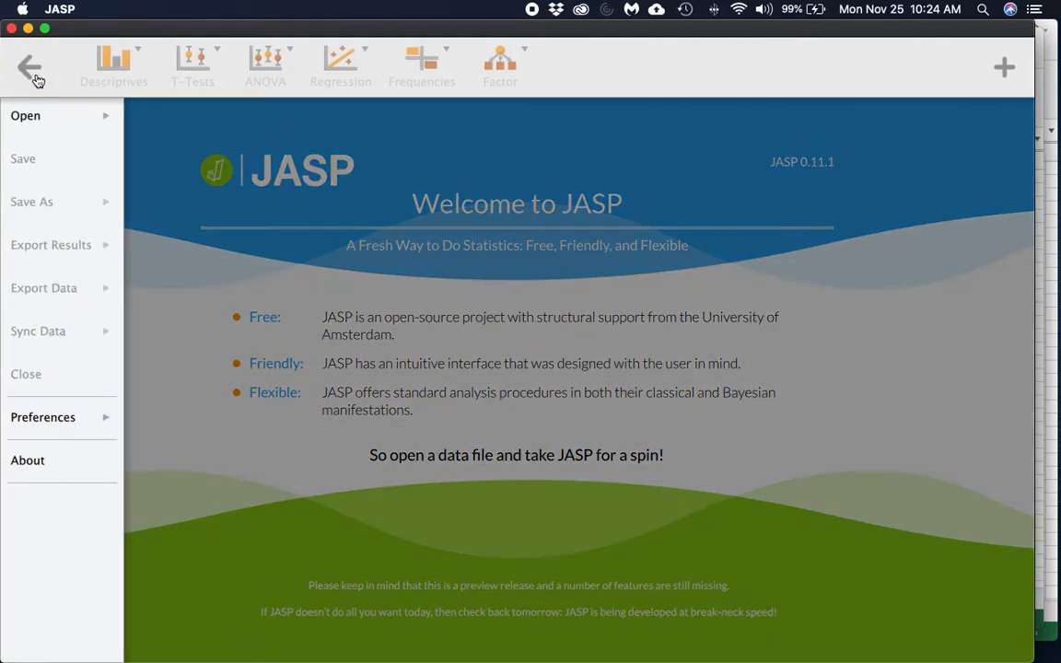
{"action": "left_click", "coordinate": [58, 129]}
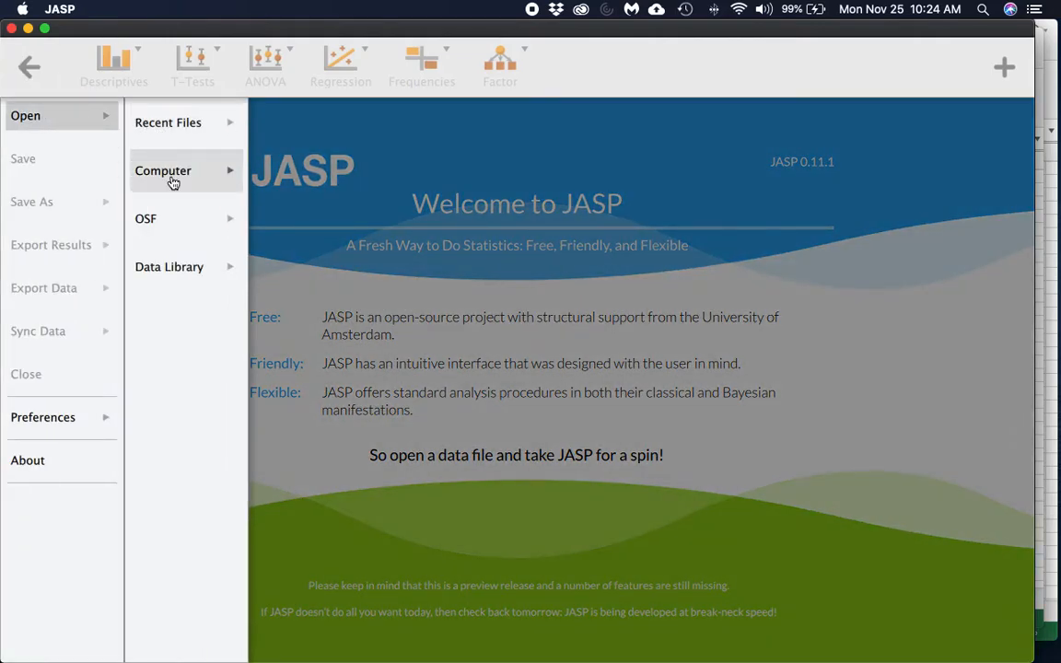
{"action": "left_click", "coordinate": [171, 182]}
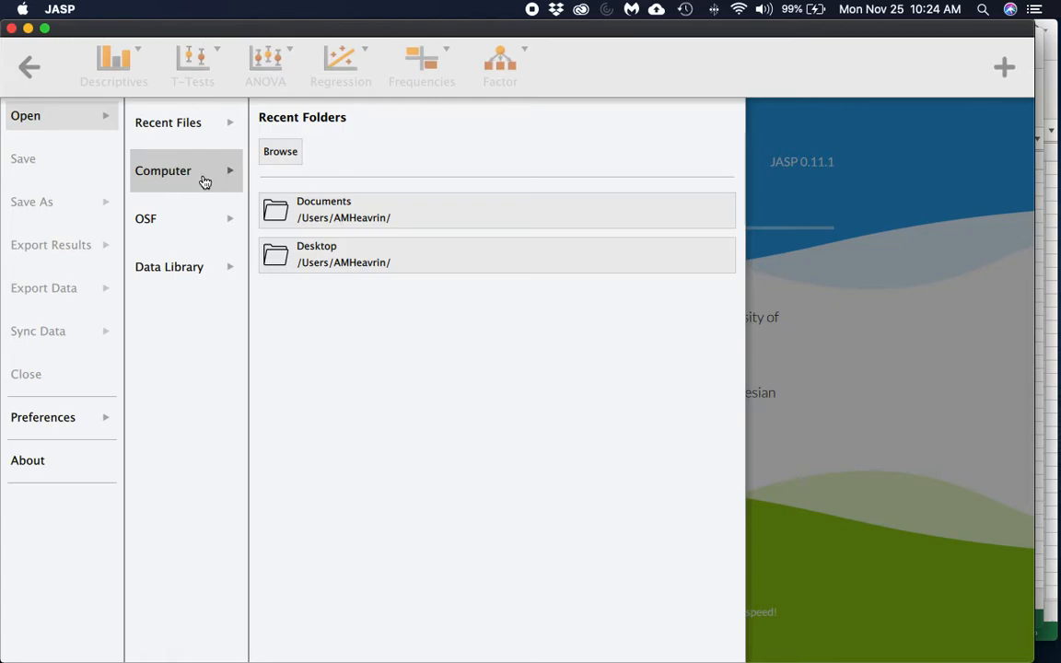
{"action": "left_click", "coordinate": [340, 217]}
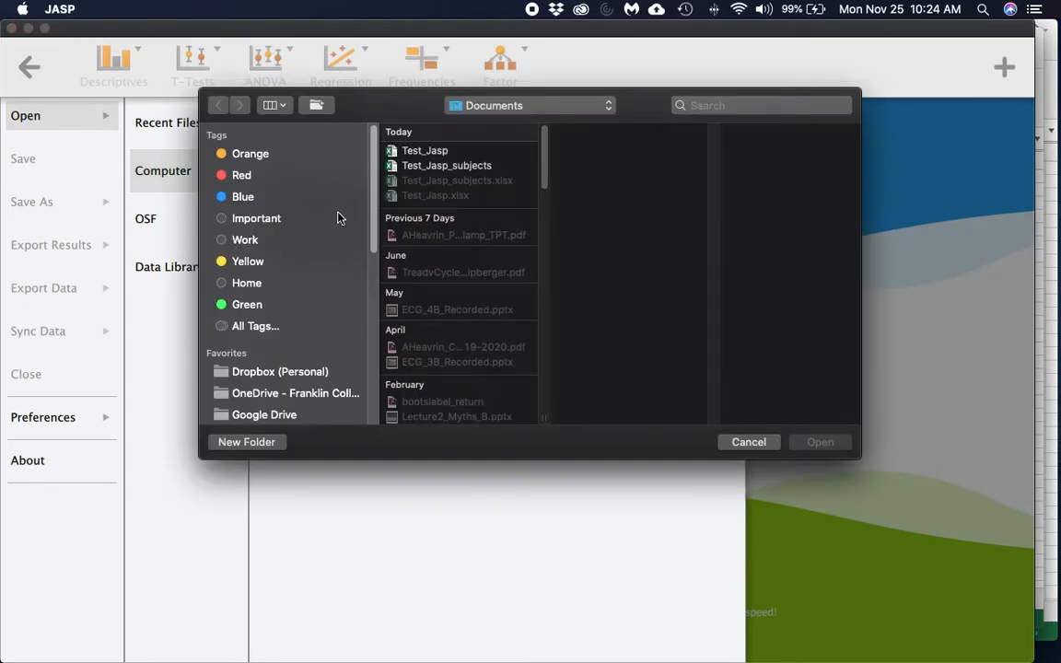
{"action": "left_click", "coordinate": [482, 167]}
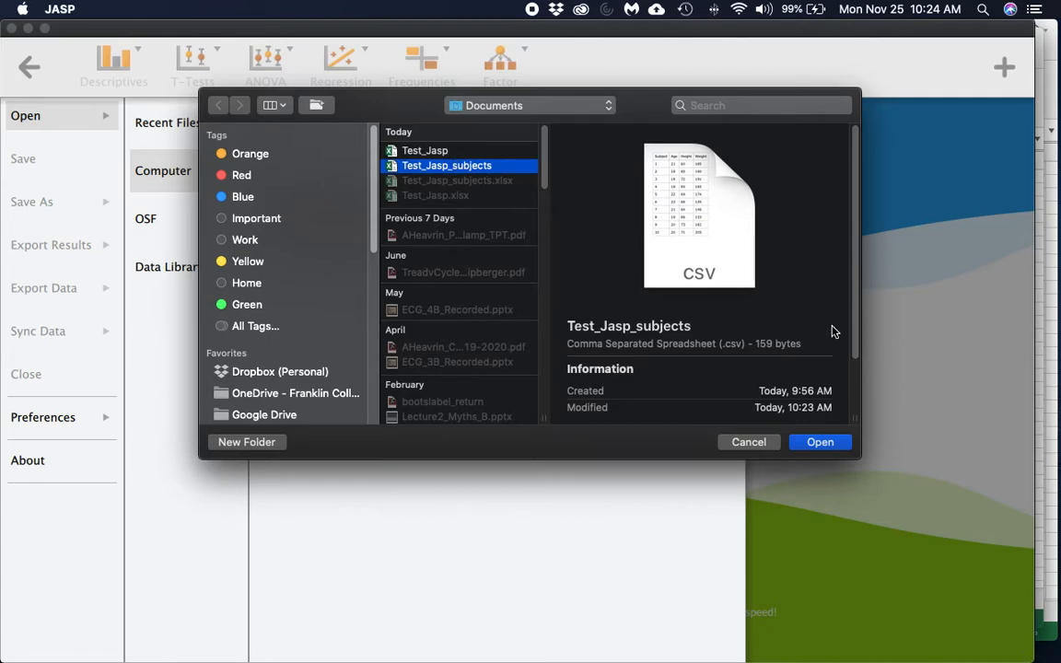
{"action": "left_click", "coordinate": [823, 444]}
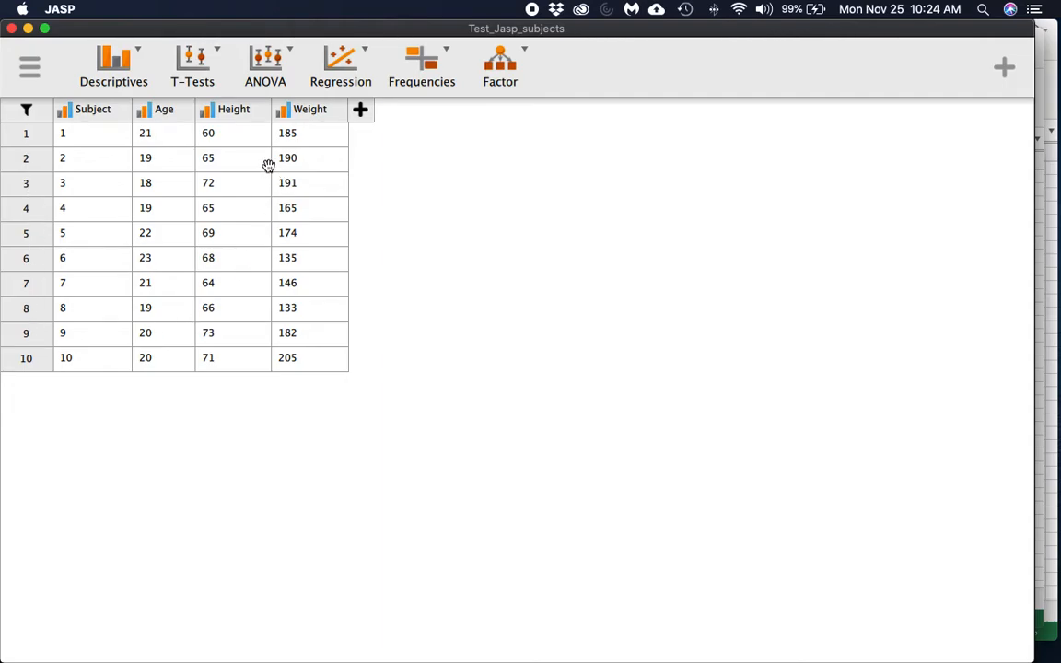
Run Descriptive Statistics with Age, Height and Weight as the variables, leaving out Subject.
{"action": "left_click", "coordinate": [131, 70]}
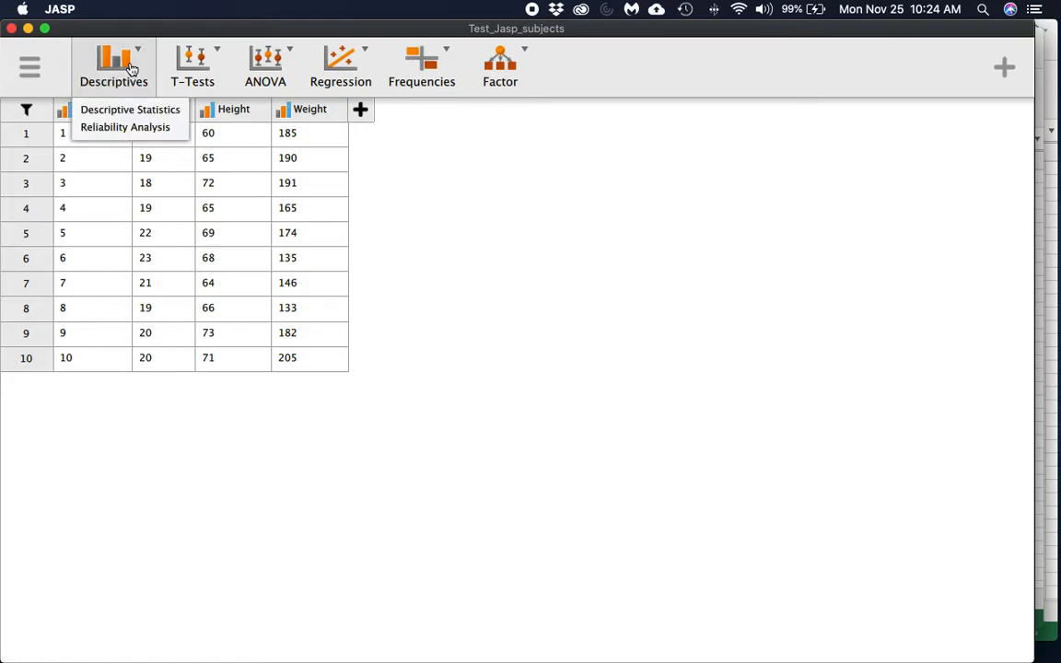
{"action": "left_click", "coordinate": [128, 112]}
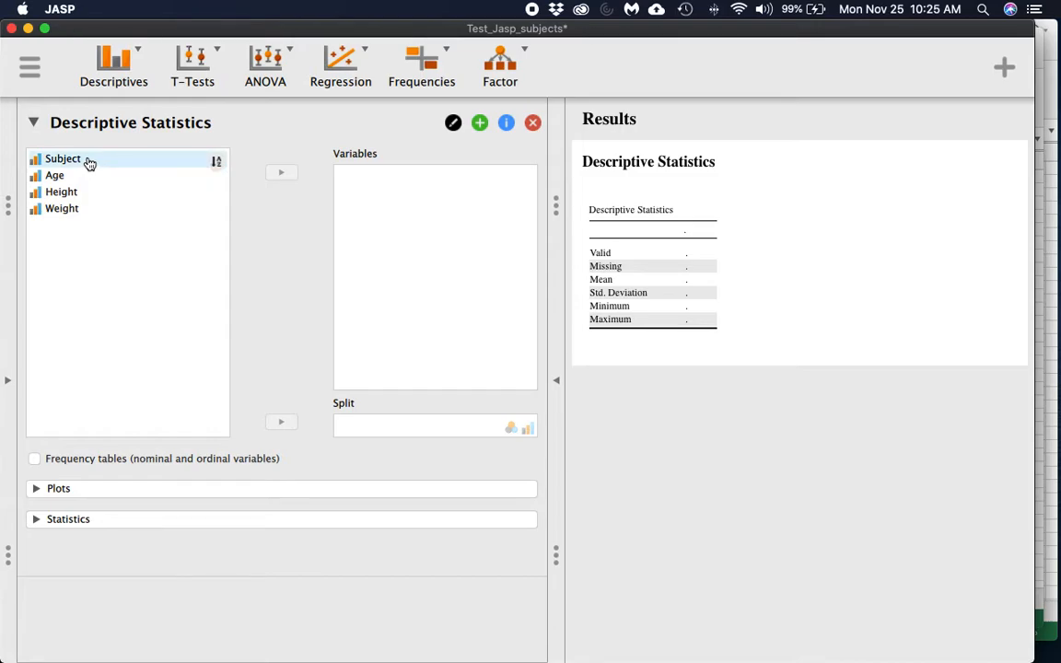
{"action": "left_click", "coordinate": [73, 176]}
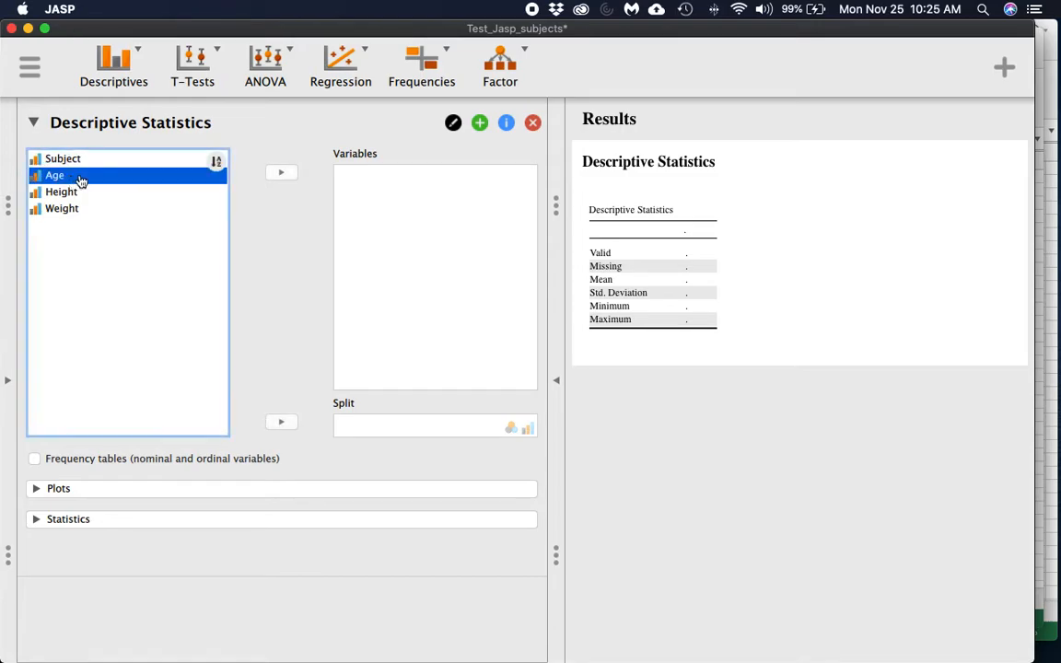
{"action": "left_click", "coordinate": [275, 174]}
{"action": "left_click", "coordinate": [81, 175]}
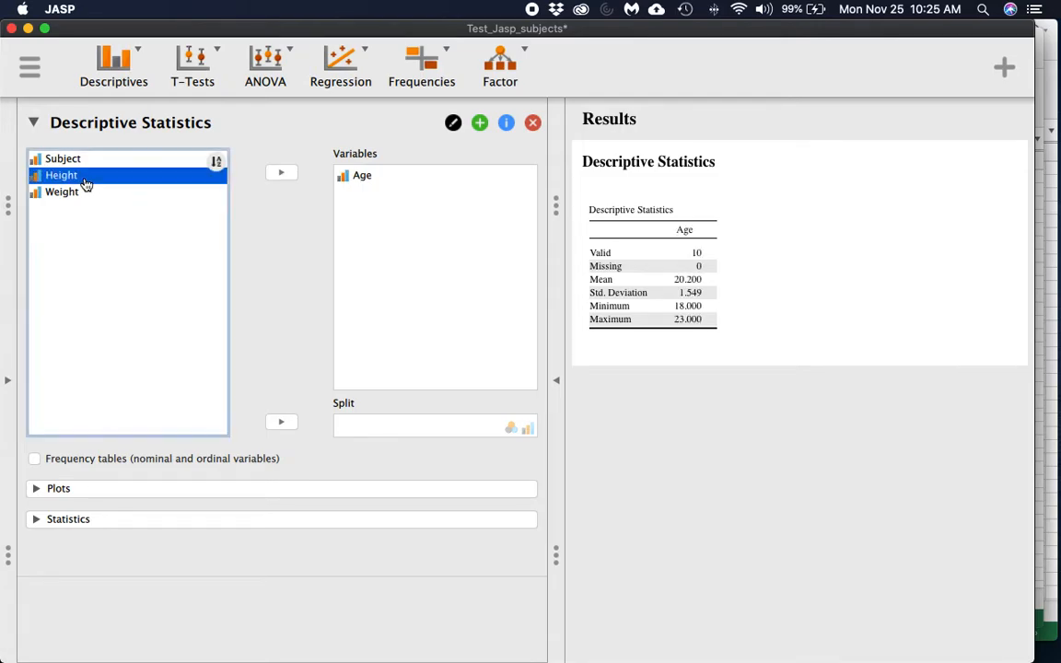
{"action": "left_click", "coordinate": [281, 174]}
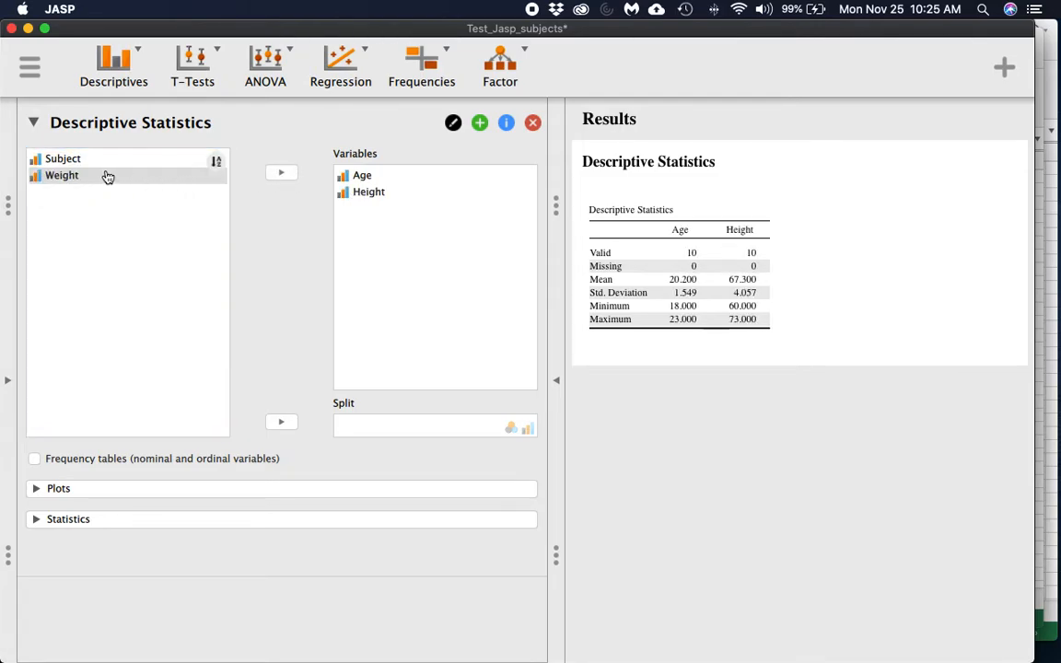
{"action": "left_click", "coordinate": [100, 175]}
{"action": "left_click", "coordinate": [276, 174]}
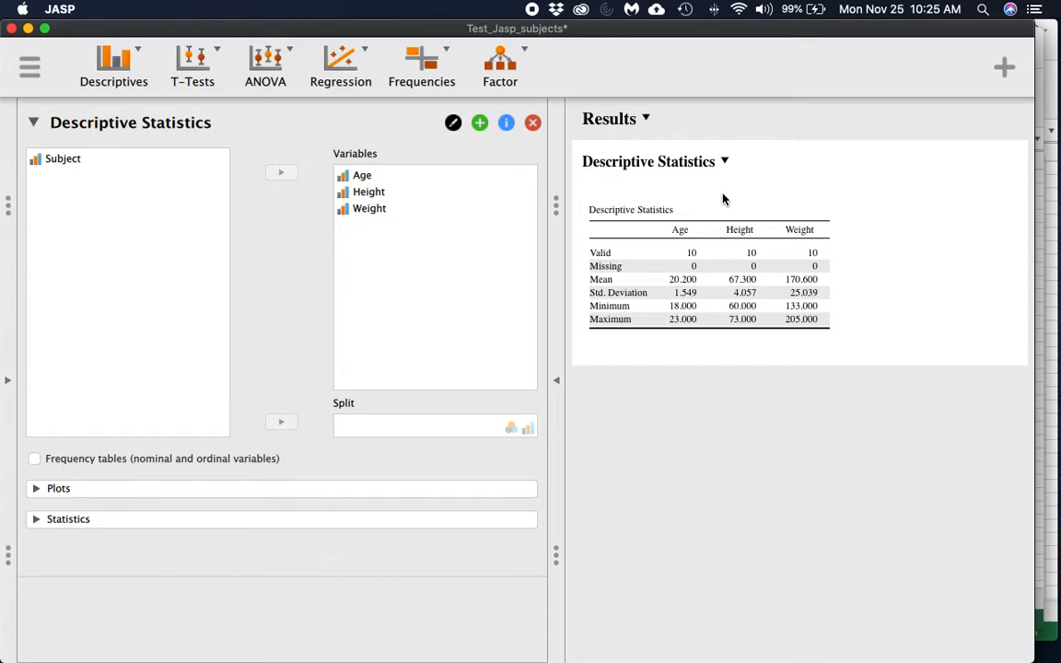
Copy the Descriptive Statistics table from the results.
{"action": "left_click", "coordinate": [684, 210]}
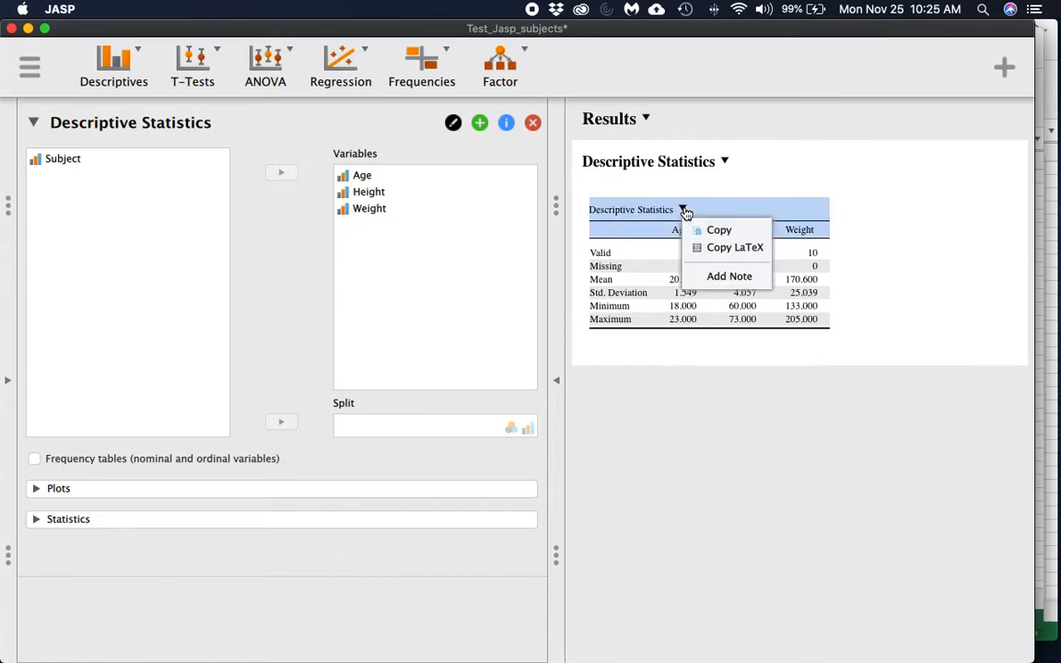
{"action": "left_click", "coordinate": [916, 221]}
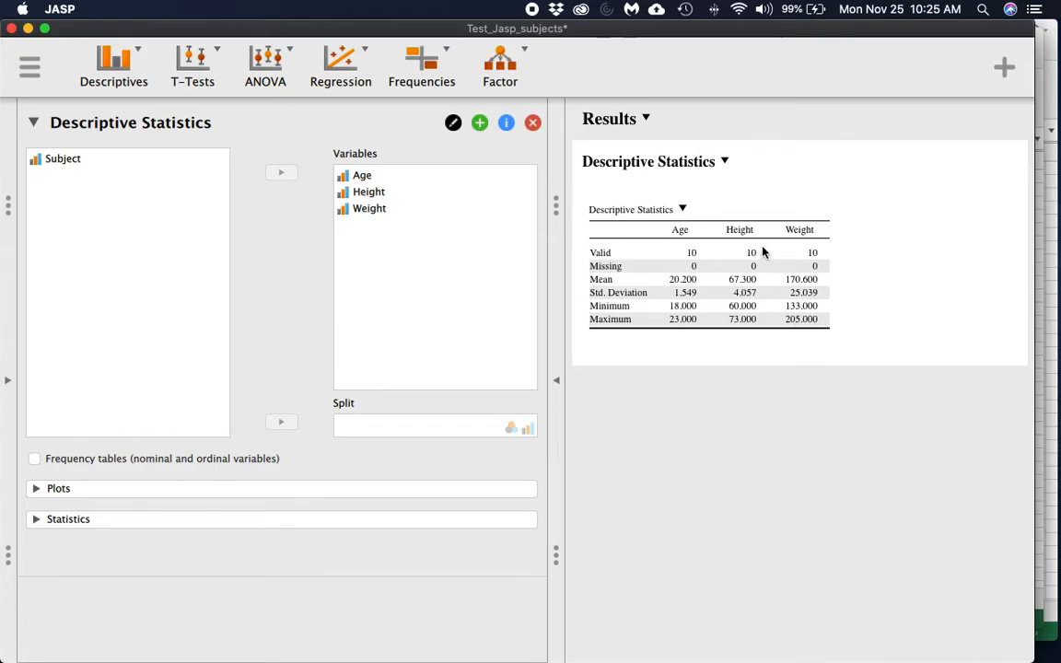
{"action": "left_click", "coordinate": [686, 209]}
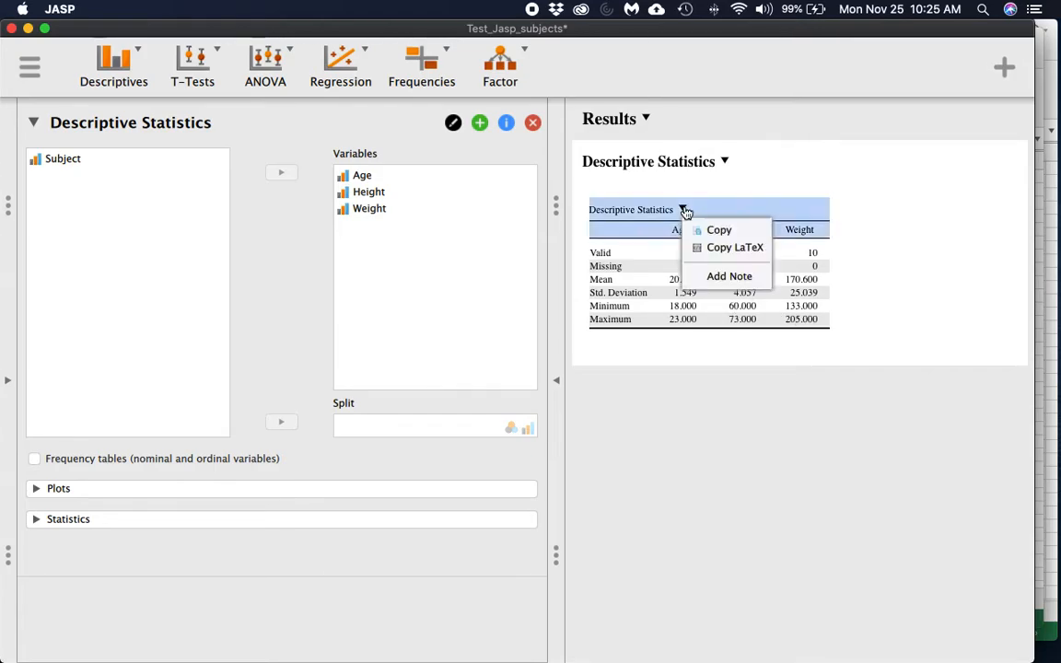
{"action": "left_click", "coordinate": [714, 229]}
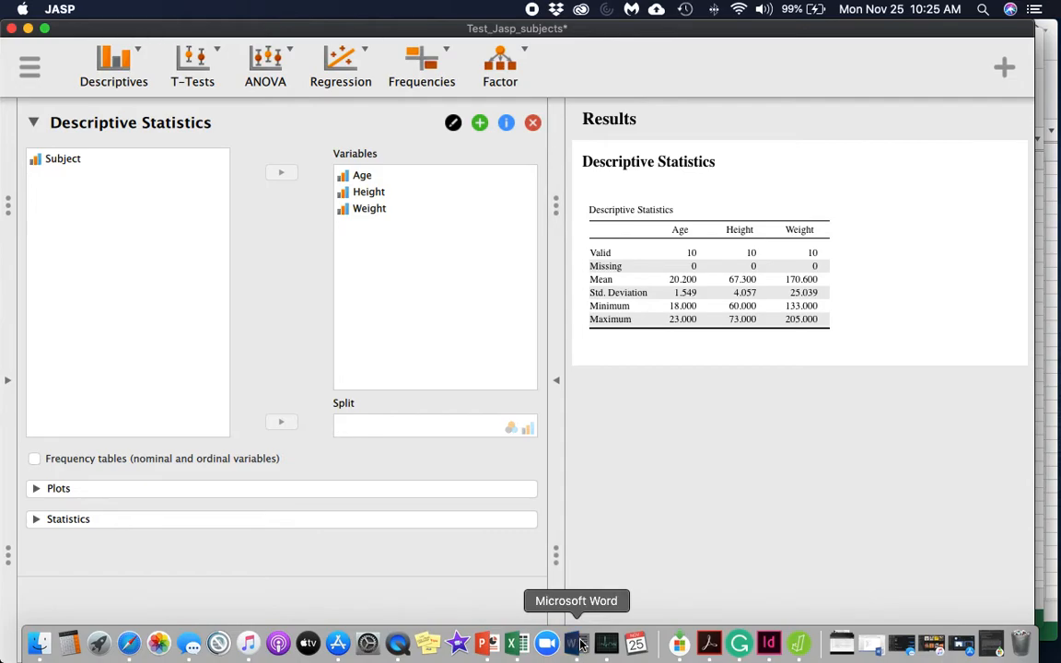
Switch to Word, create a new blank document and paste the copied statistics table into it.
{"action": "left_click", "coordinate": [582, 643]}
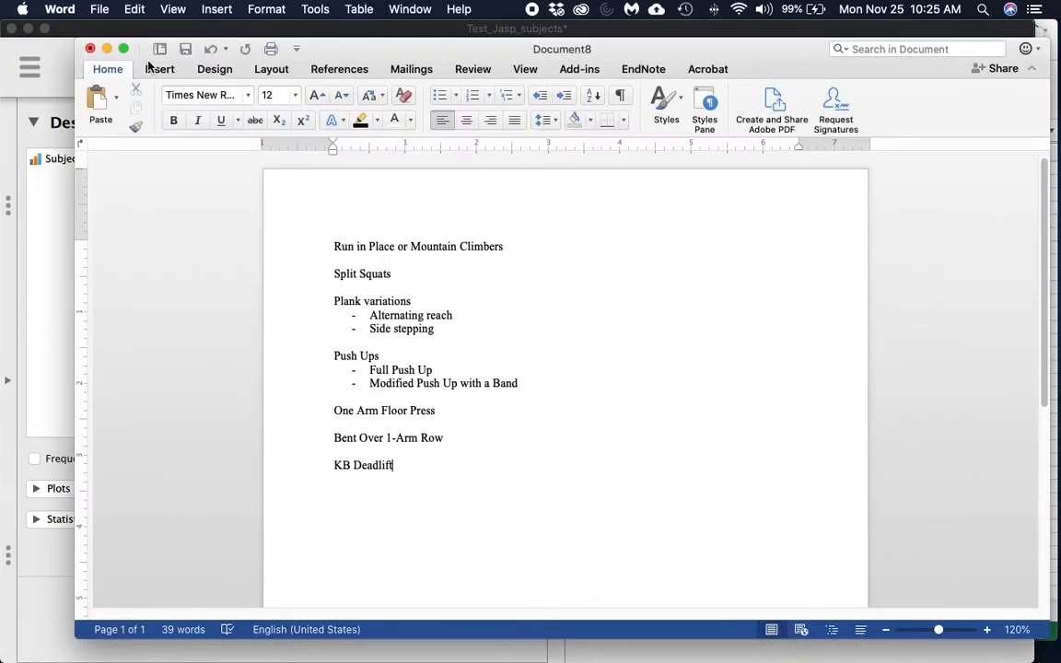
{"action": "key", "text": "super+n"}
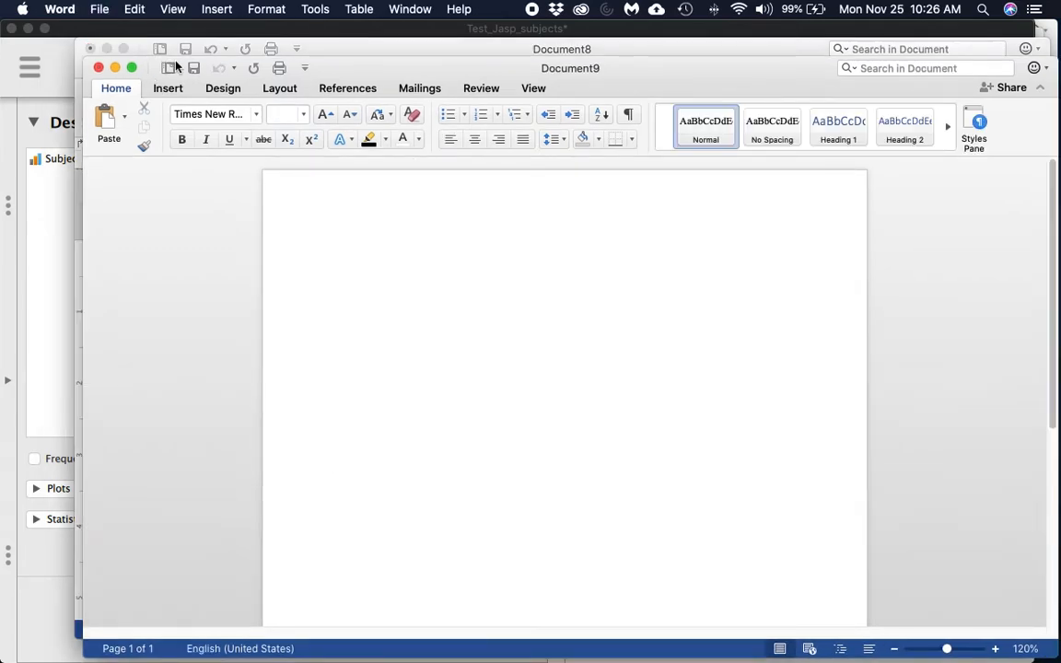
{"action": "key", "text": "super+v"}
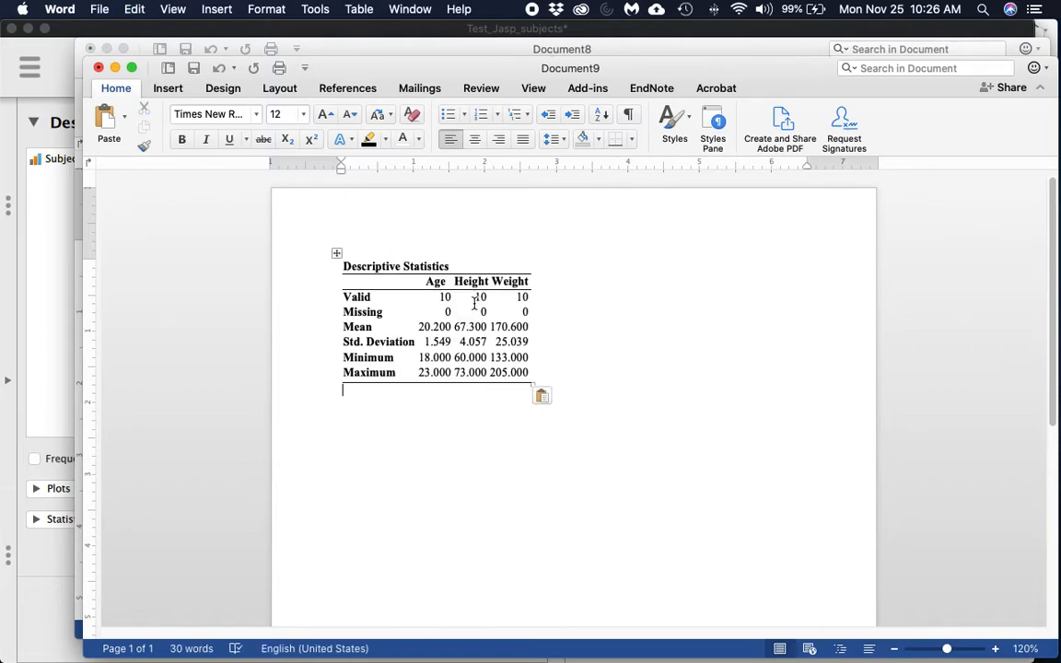
Apply all borders to the whole pasted table, and minimize both Word documents to return to JASP.
{"action": "left_click", "coordinate": [472, 309]}
{"action": "left_click", "coordinate": [338, 253]}
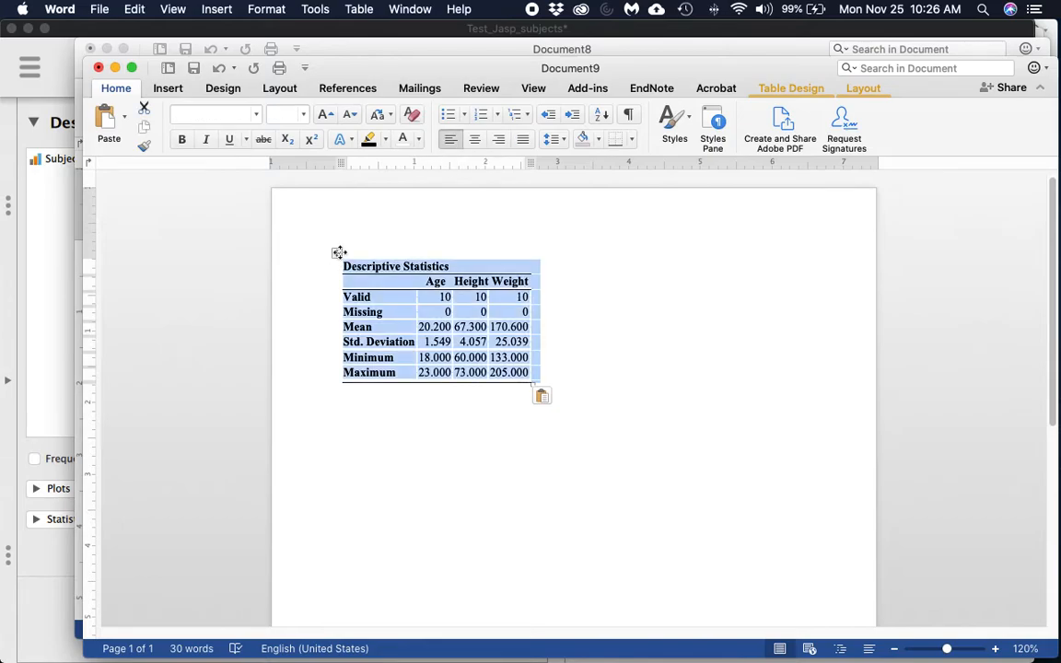
{"action": "left_click", "coordinate": [630, 142]}
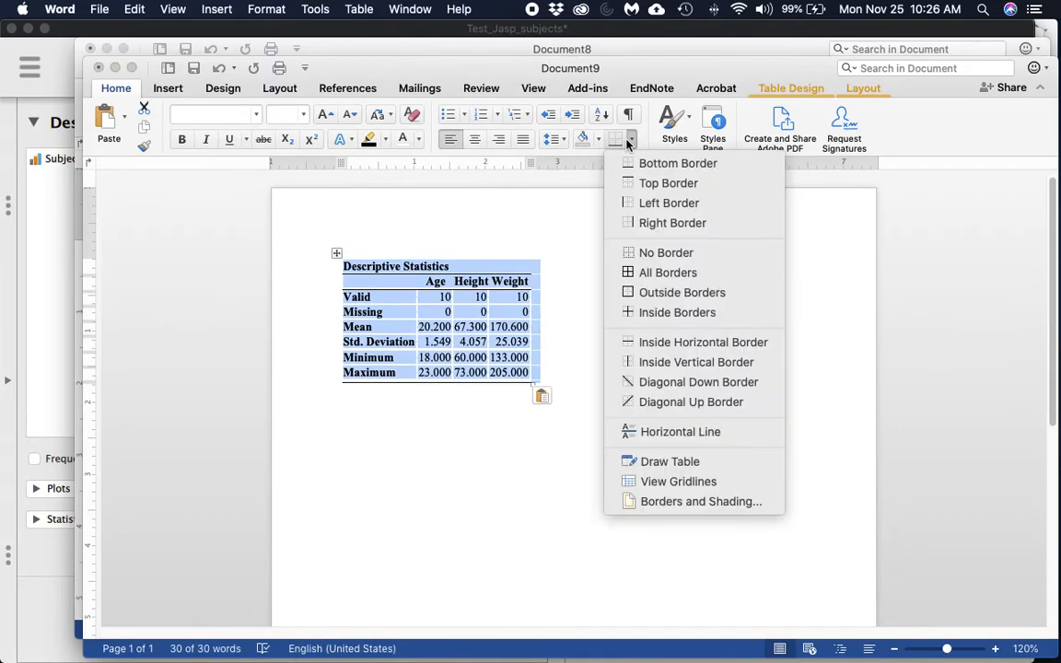
{"action": "left_click", "coordinate": [699, 274]}
{"action": "left_click", "coordinate": [647, 325]}
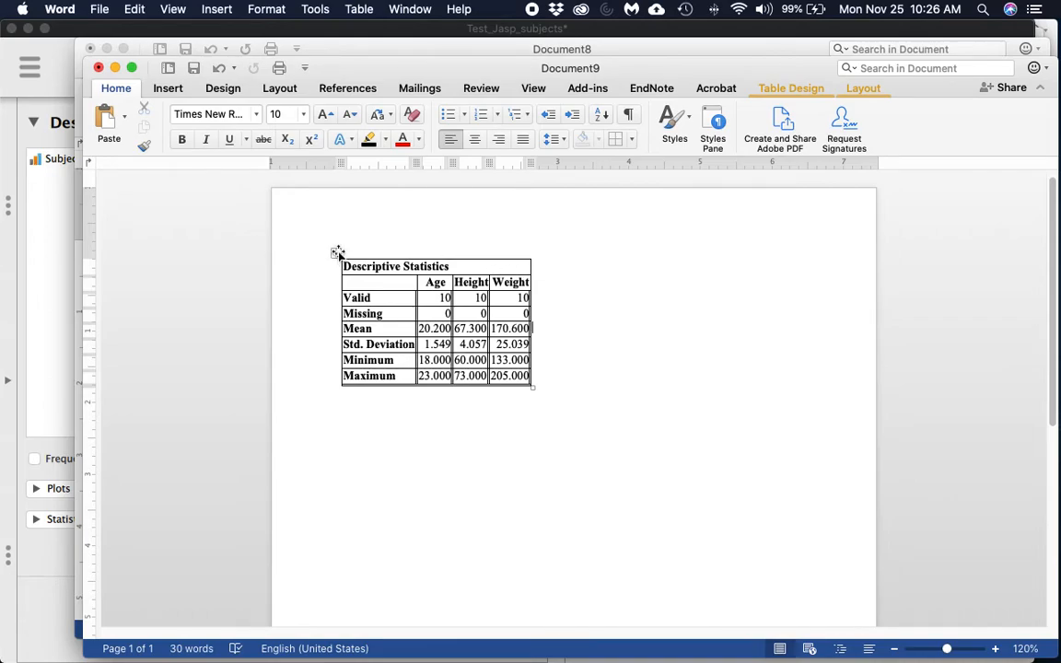
{"action": "left_click", "coordinate": [114, 70]}
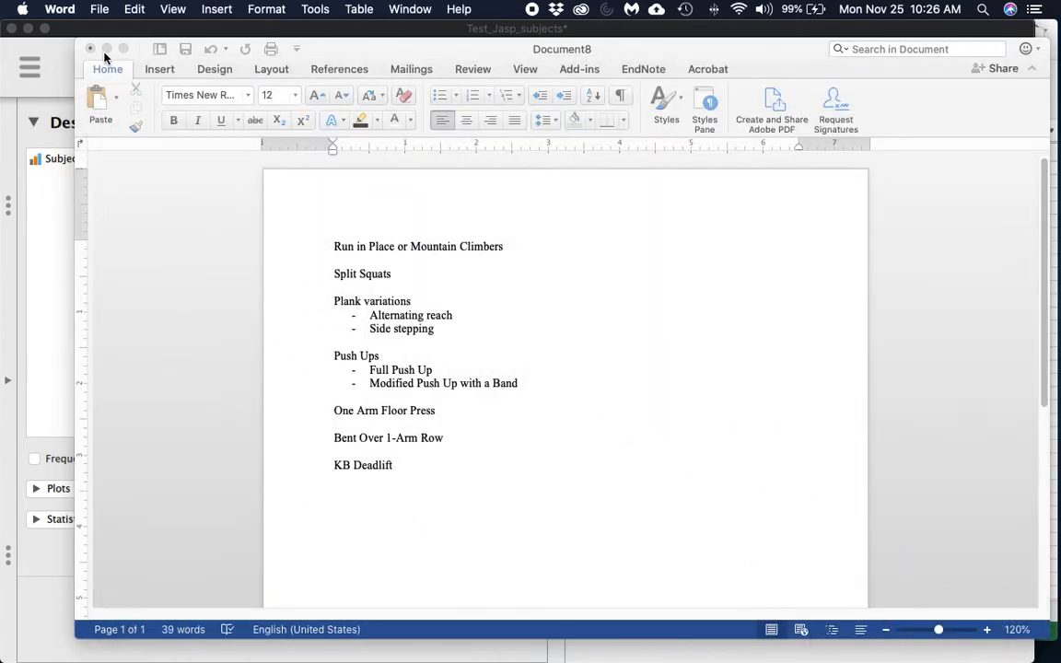
{"action": "left_click", "coordinate": [106, 50]}
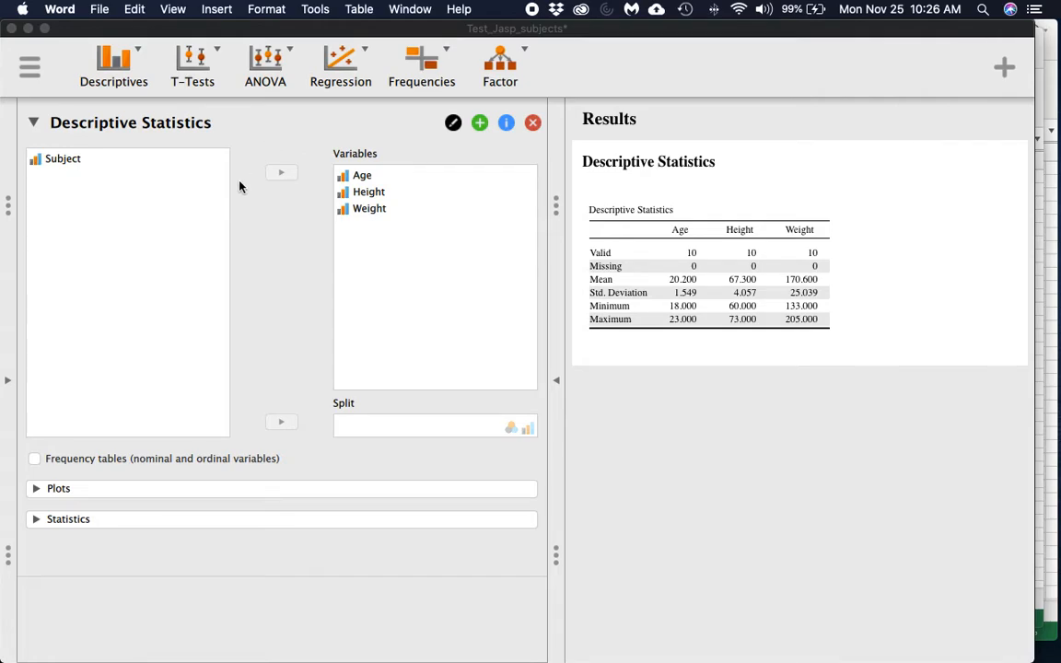
Open the Test_Jasp CSV file from the Documents folder.
{"action": "left_click", "coordinate": [29, 72]}
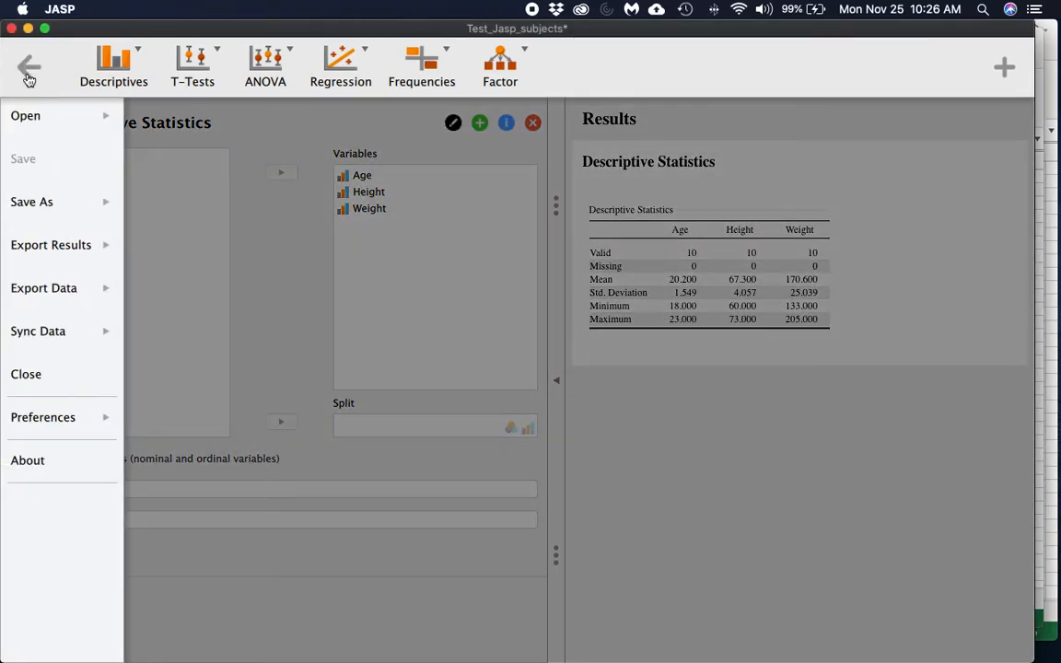
{"action": "left_click", "coordinate": [28, 114]}
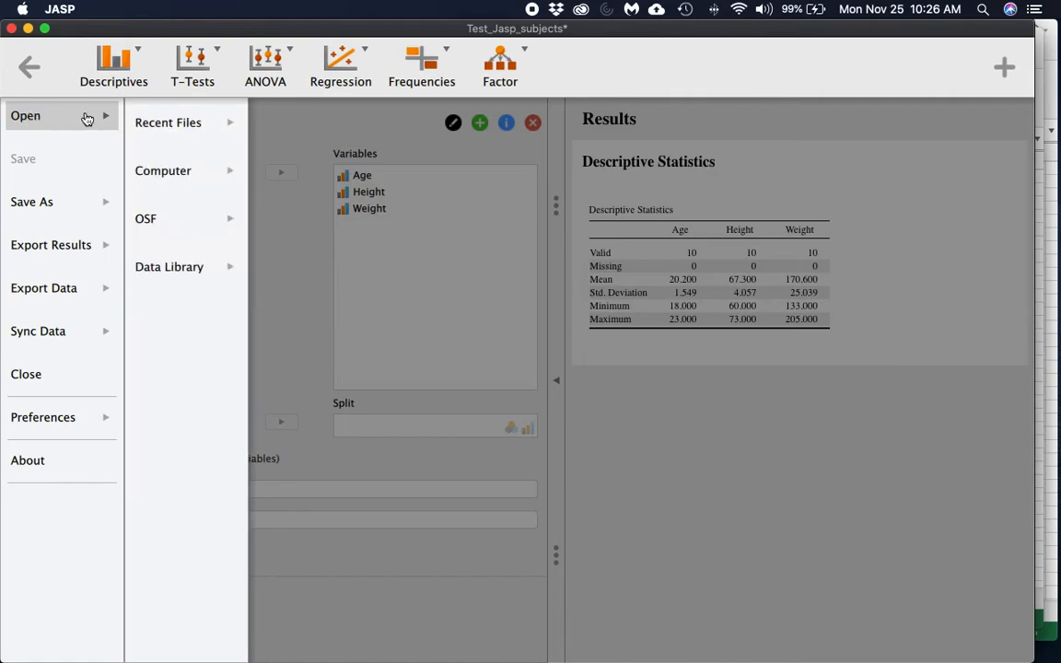
{"action": "left_click", "coordinate": [210, 176]}
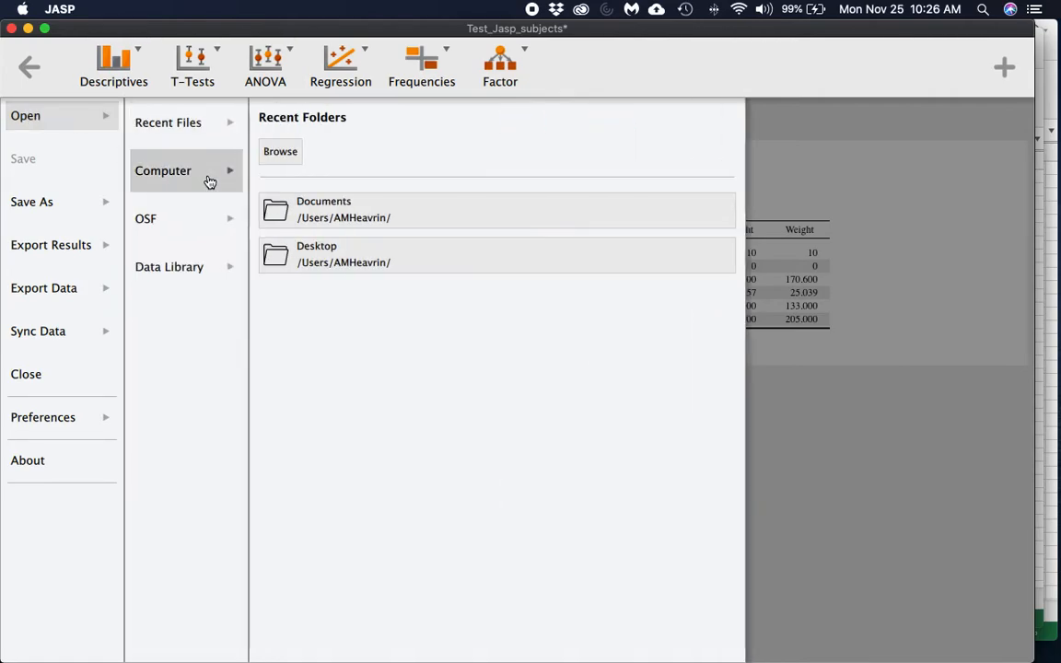
{"action": "left_click", "coordinate": [355, 225]}
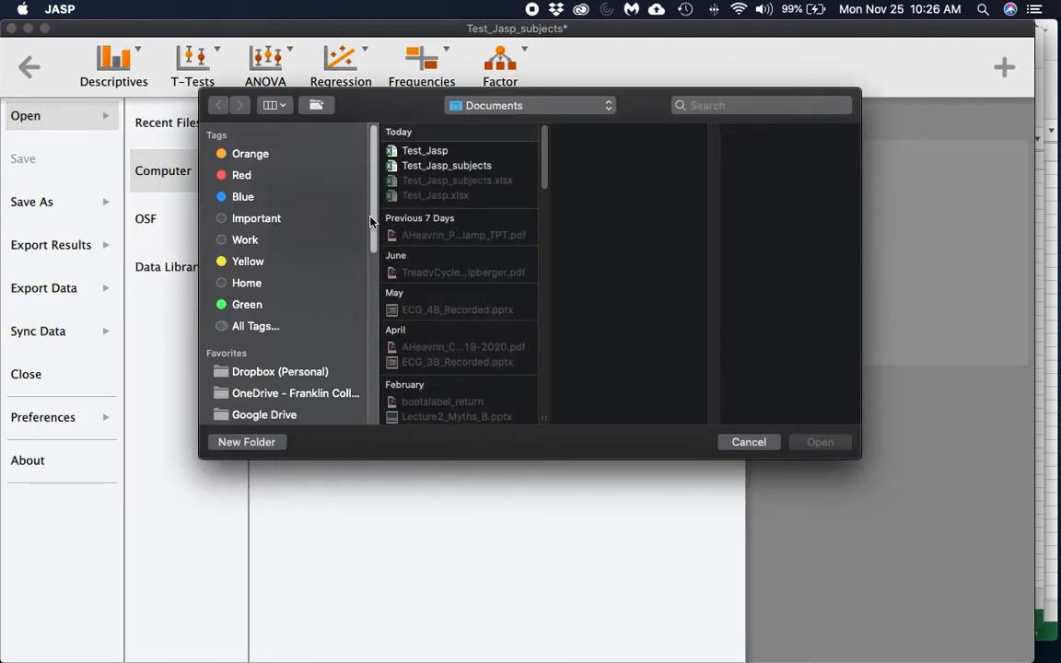
{"action": "left_click", "coordinate": [429, 152]}
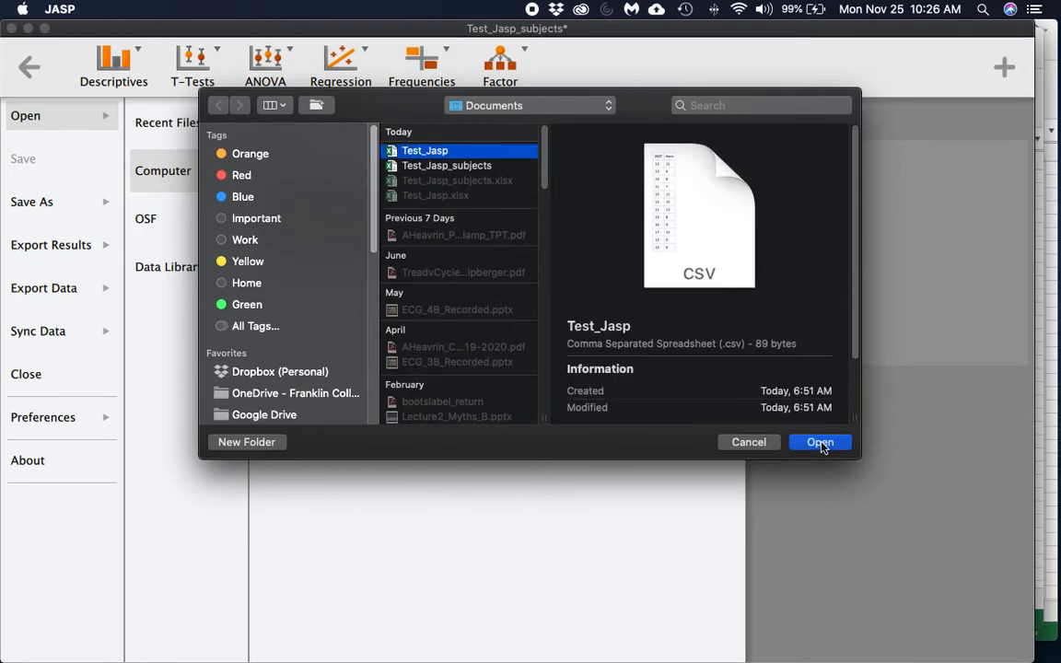
{"action": "left_click", "coordinate": [821, 442]}
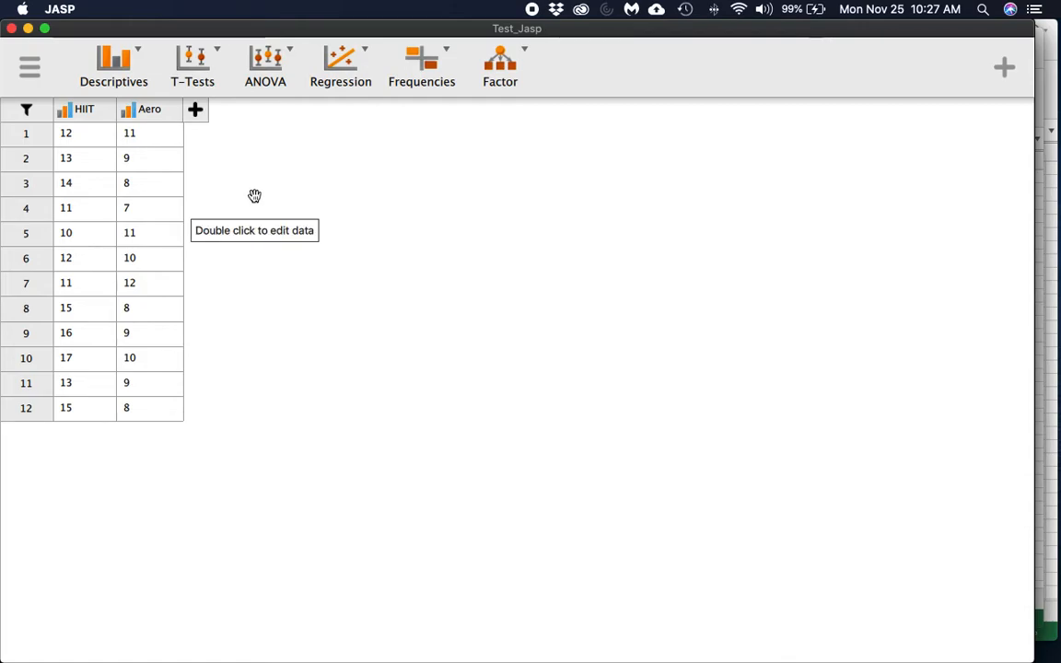
Run Descriptive Statistics with HIIT and Aero as the variables.
{"action": "left_click", "coordinate": [113, 64]}
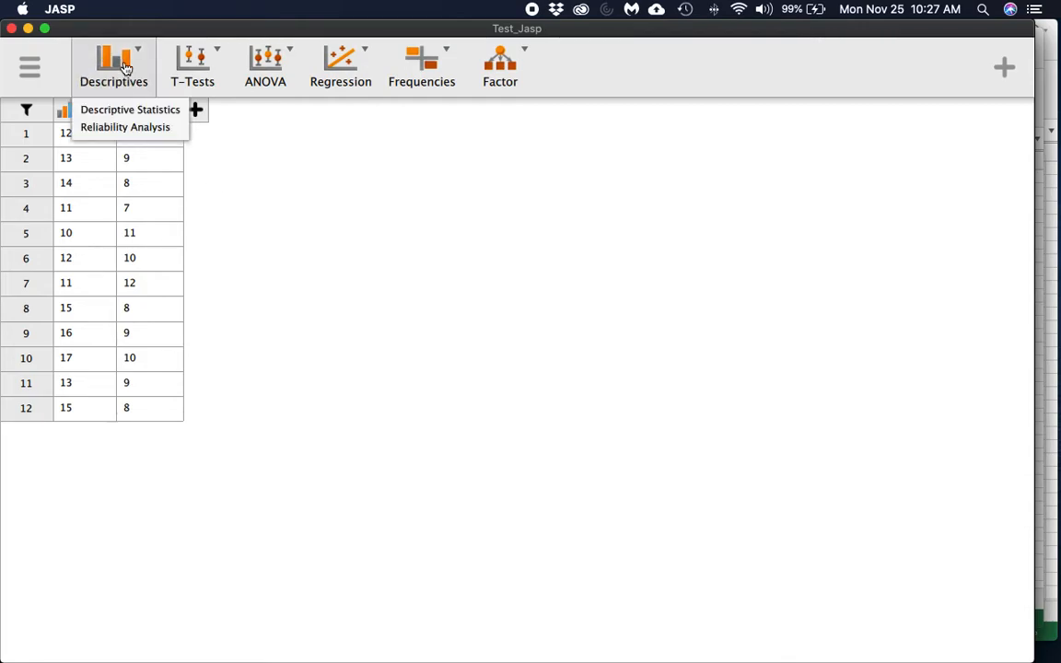
{"action": "left_click", "coordinate": [120, 111]}
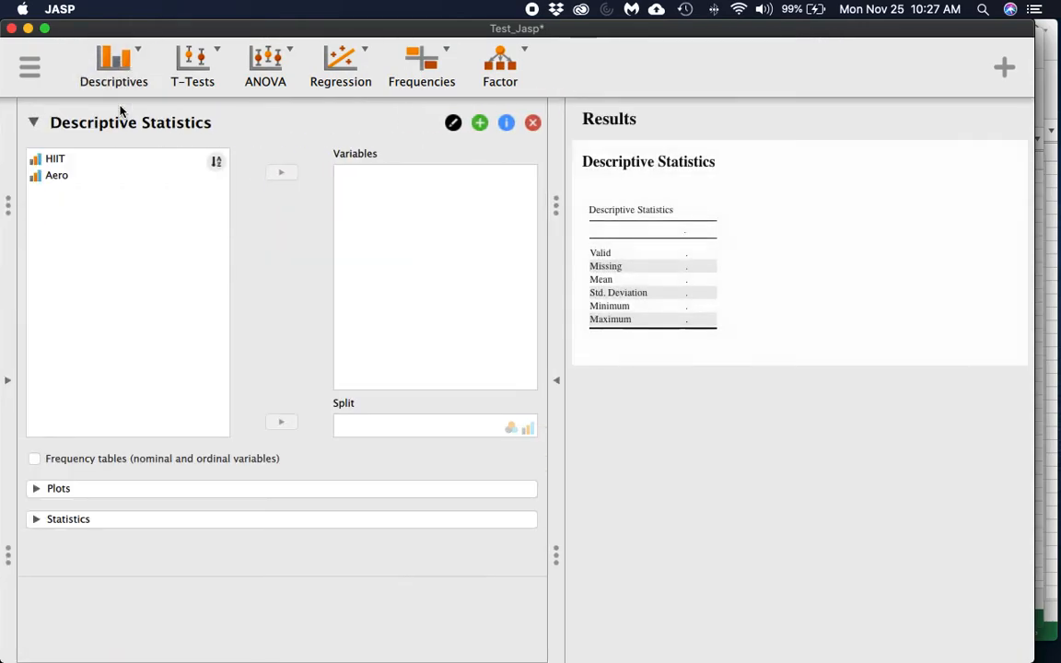
{"action": "left_click", "coordinate": [115, 164]}
{"action": "left_click", "coordinate": [280, 173]}
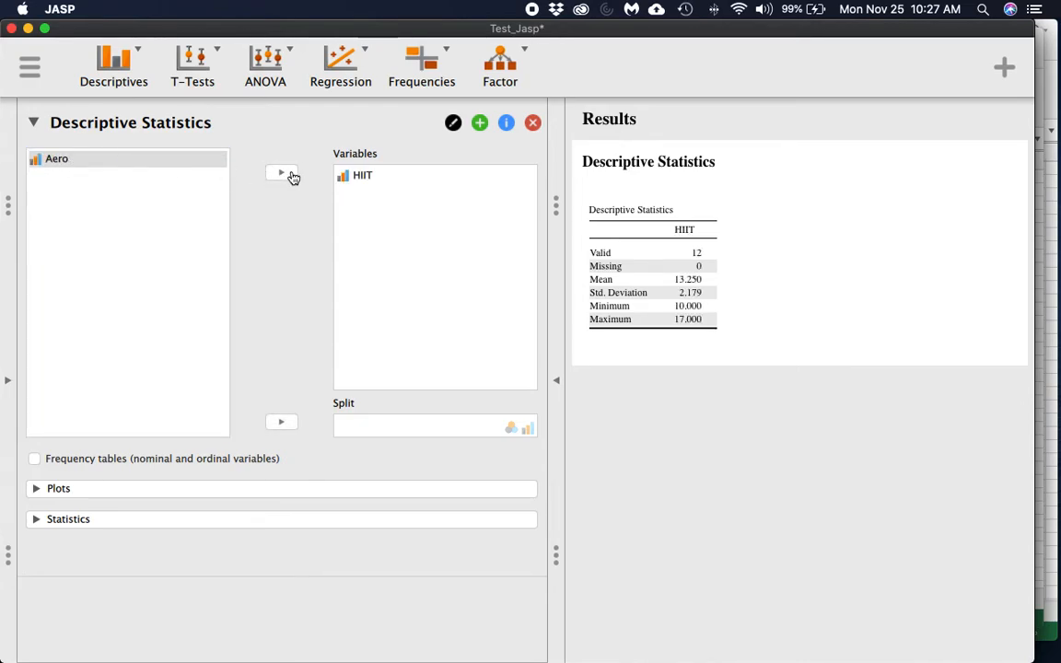
{"action": "left_click", "coordinate": [137, 162]}
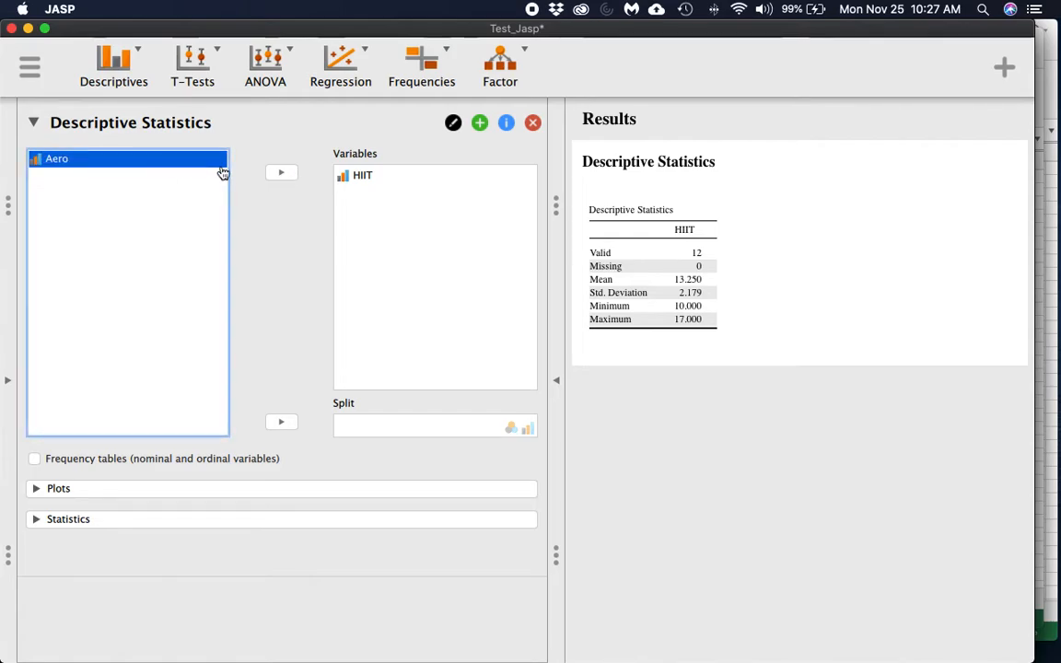
{"action": "left_click", "coordinate": [291, 177]}
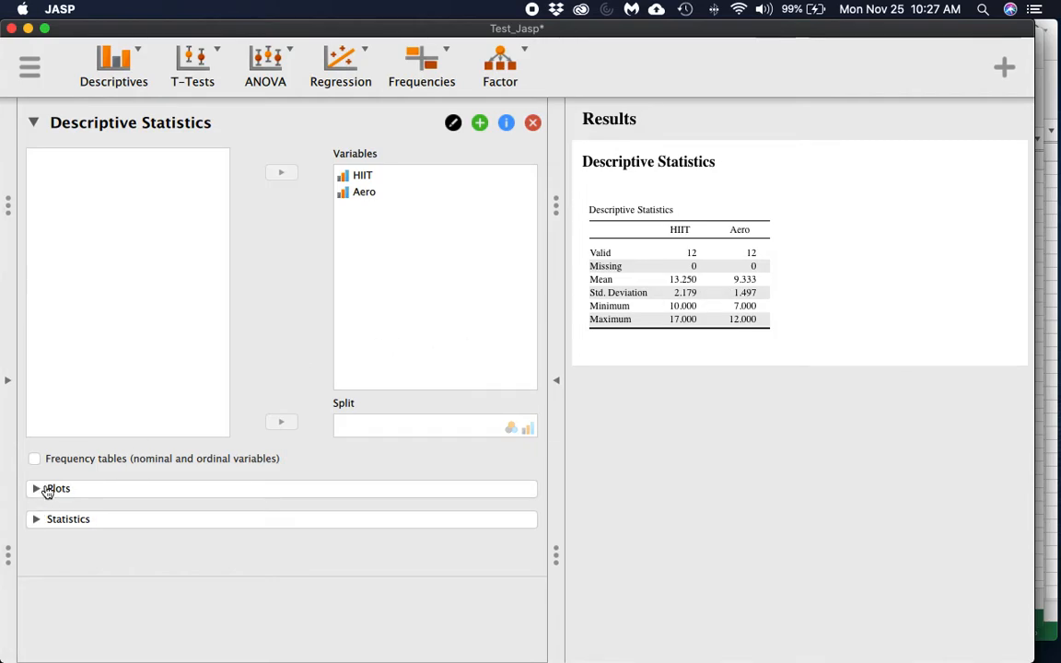
Add distribution plots to the Descriptive Statistics analysis.
{"action": "left_click", "coordinate": [89, 486]}
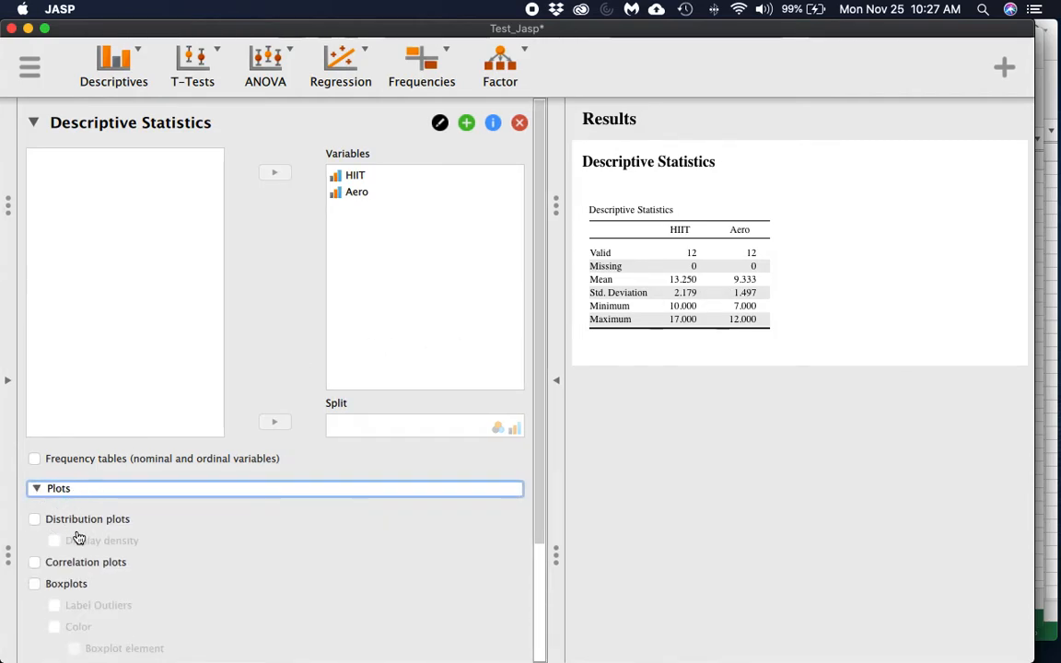
{"action": "left_click_drag", "start_coordinate": [541, 512], "coordinate": [535, 621]}
{"action": "left_click", "coordinate": [36, 394]}
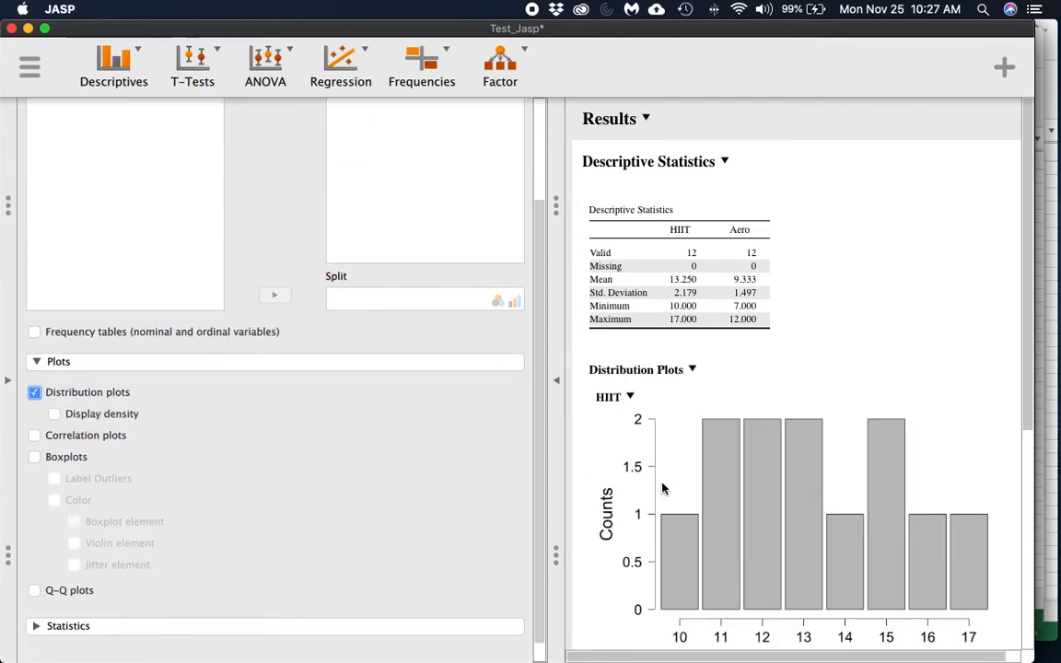
Examine the HIIT and Aero distribution plots alongside the descriptive statistics table in the results.
{"action": "scroll", "coordinate": [787, 465], "scroll_direction": "down", "scroll_amount": 5}
{"action": "scroll", "coordinate": [785, 466], "scroll_direction": "down", "scroll_amount": 1}
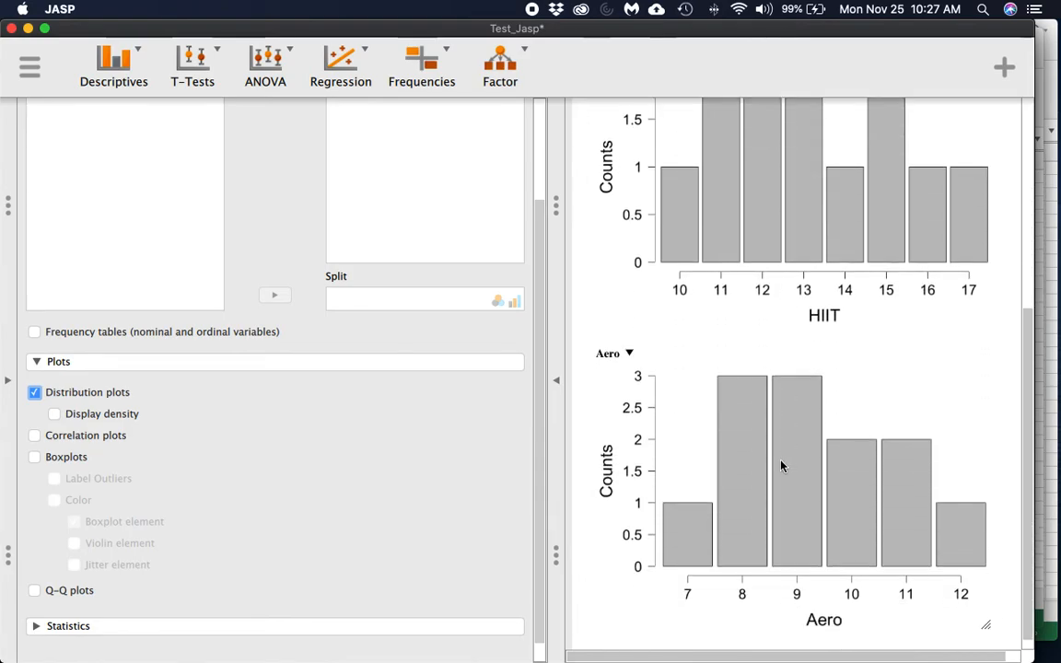
{"action": "scroll", "coordinate": [783, 466], "scroll_direction": "up", "scroll_amount": 5}
{"action": "scroll", "coordinate": [773, 467], "scroll_direction": "down", "scroll_amount": 2}
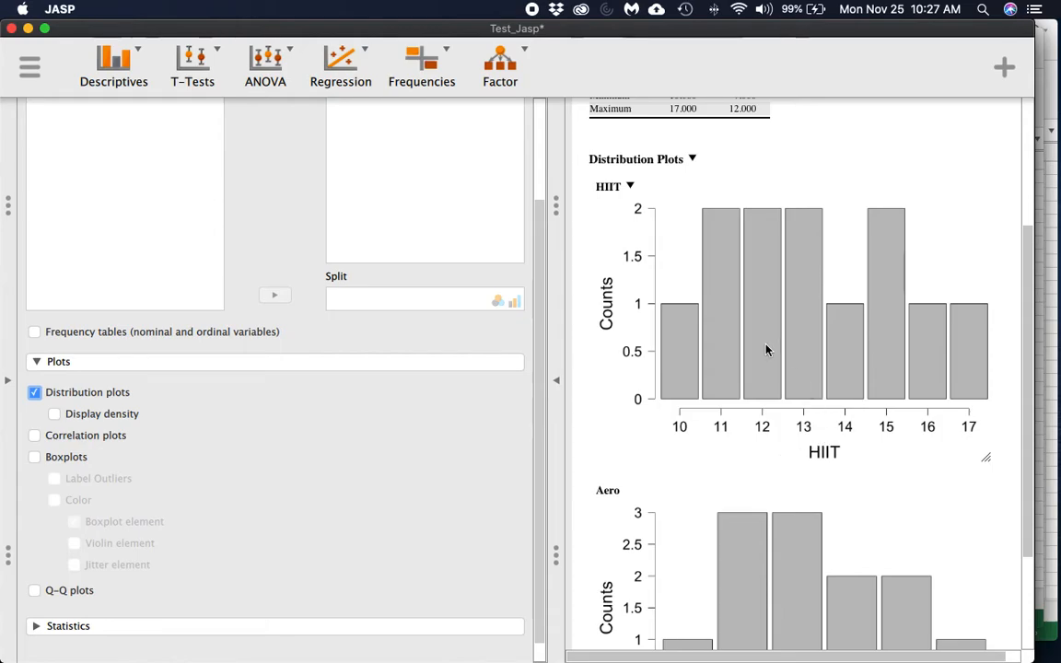
{"action": "scroll", "coordinate": [765, 348], "scroll_direction": "down", "scroll_amount": 3}
{"action": "scroll", "coordinate": [763, 352], "scroll_direction": "up", "scroll_amount": 7}
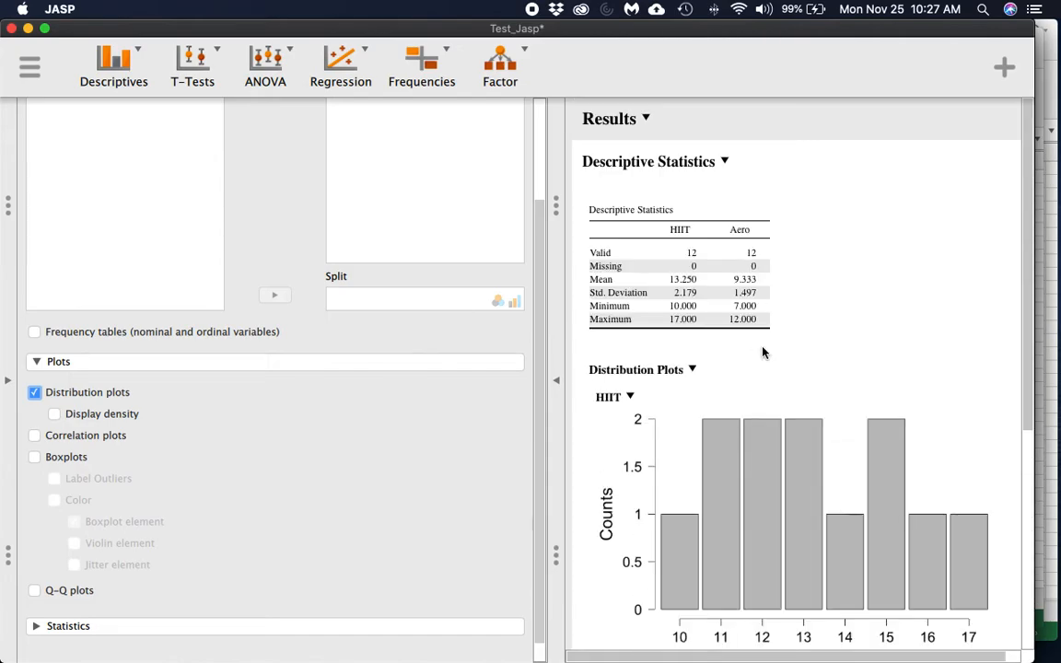
{"action": "scroll", "coordinate": [762, 352], "scroll_direction": "down", "scroll_amount": 7}
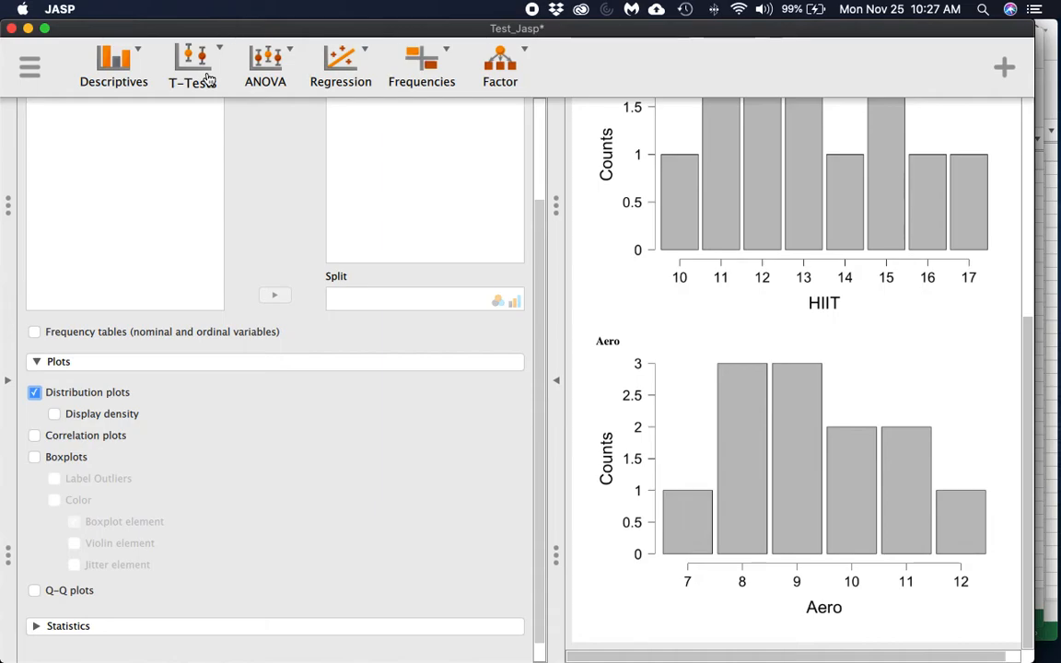
Run a Paired Samples T-Test with HIIT and Aero as the variable pair.
{"action": "left_click", "coordinate": [208, 81]}
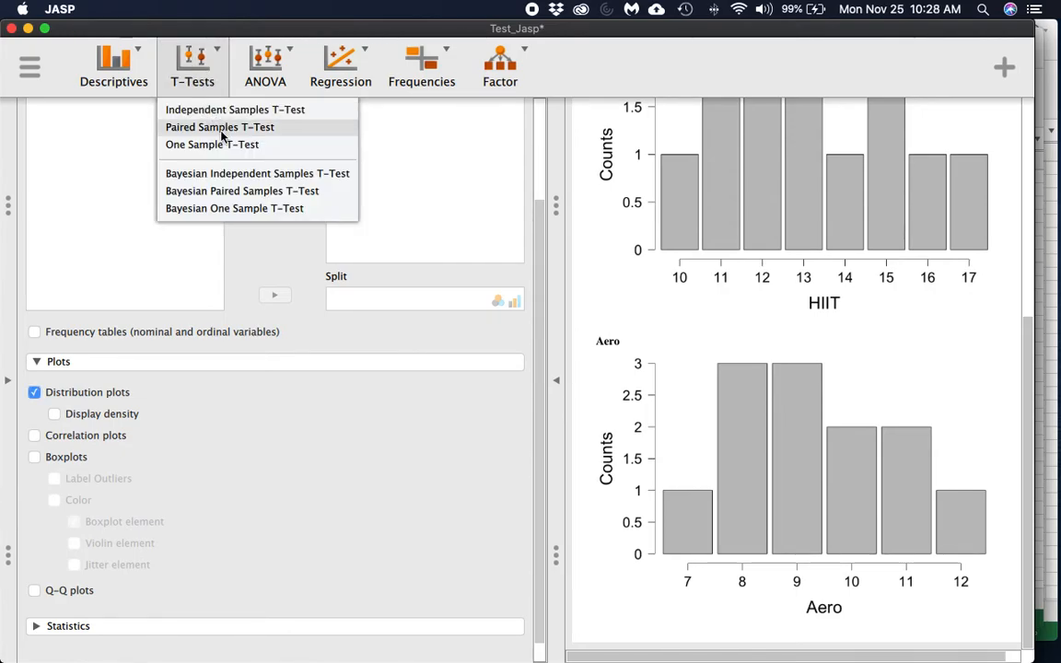
{"action": "left_click", "coordinate": [221, 127]}
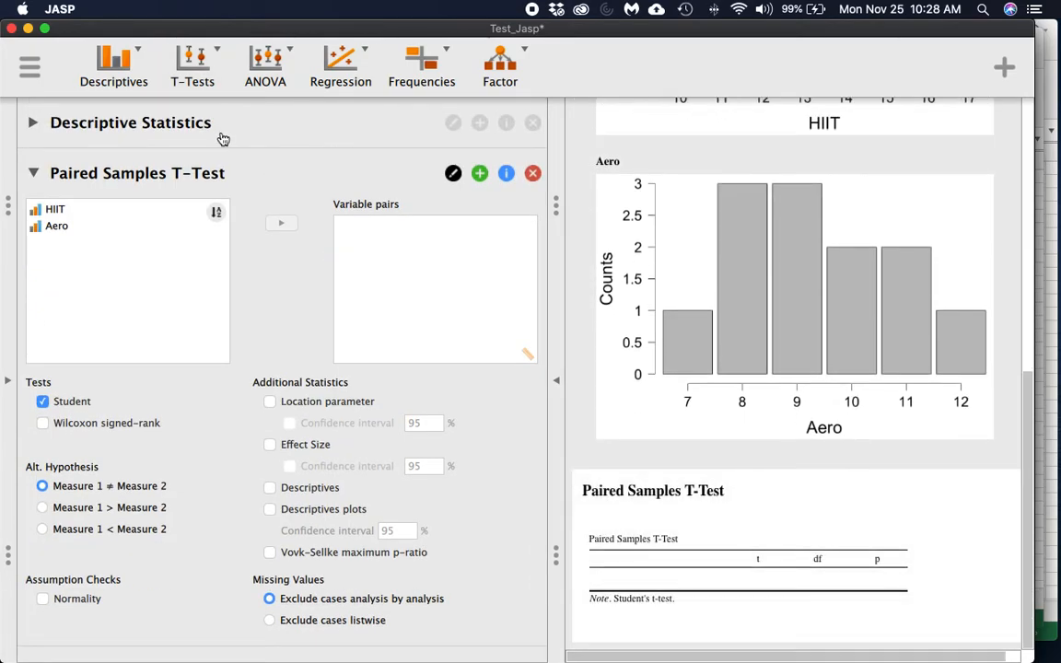
{"action": "left_click", "coordinate": [70, 214]}
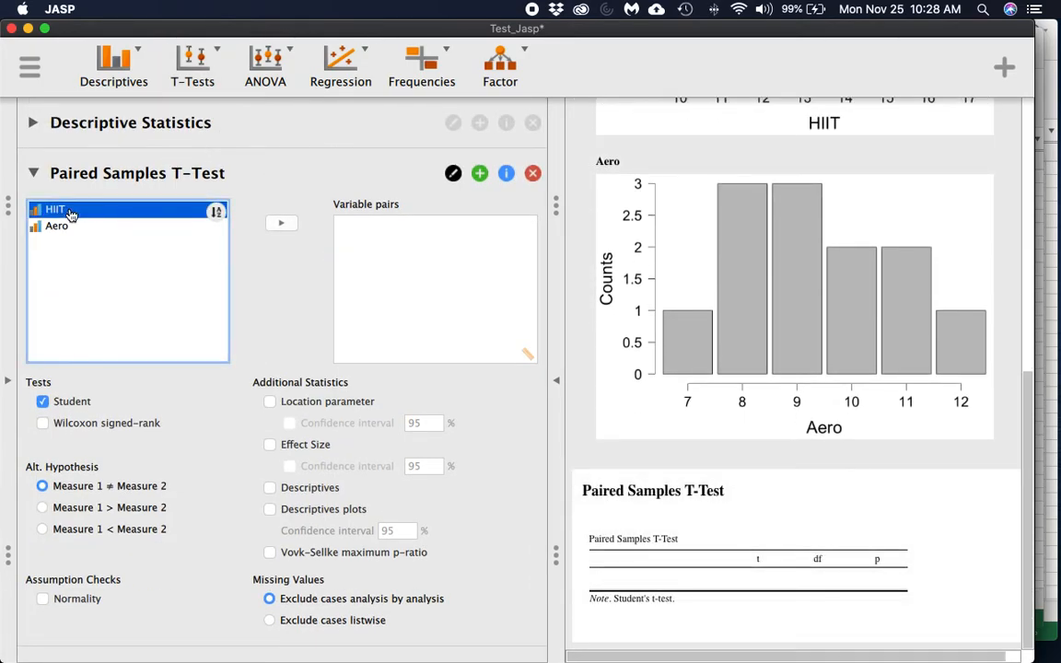
{"action": "left_click", "coordinate": [282, 224]}
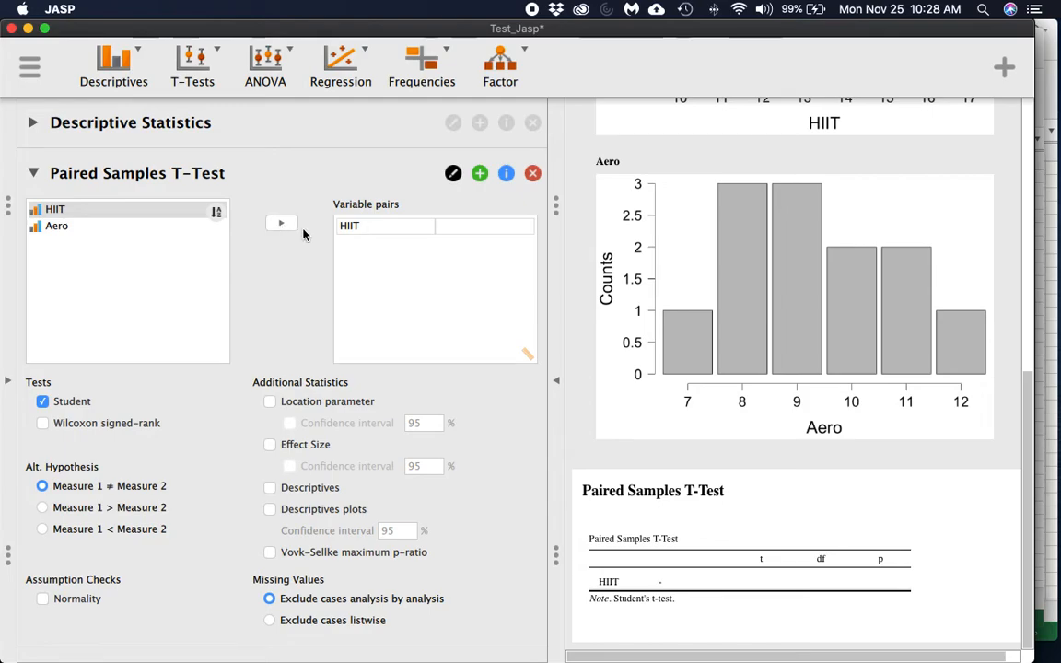
{"action": "left_click", "coordinate": [388, 229]}
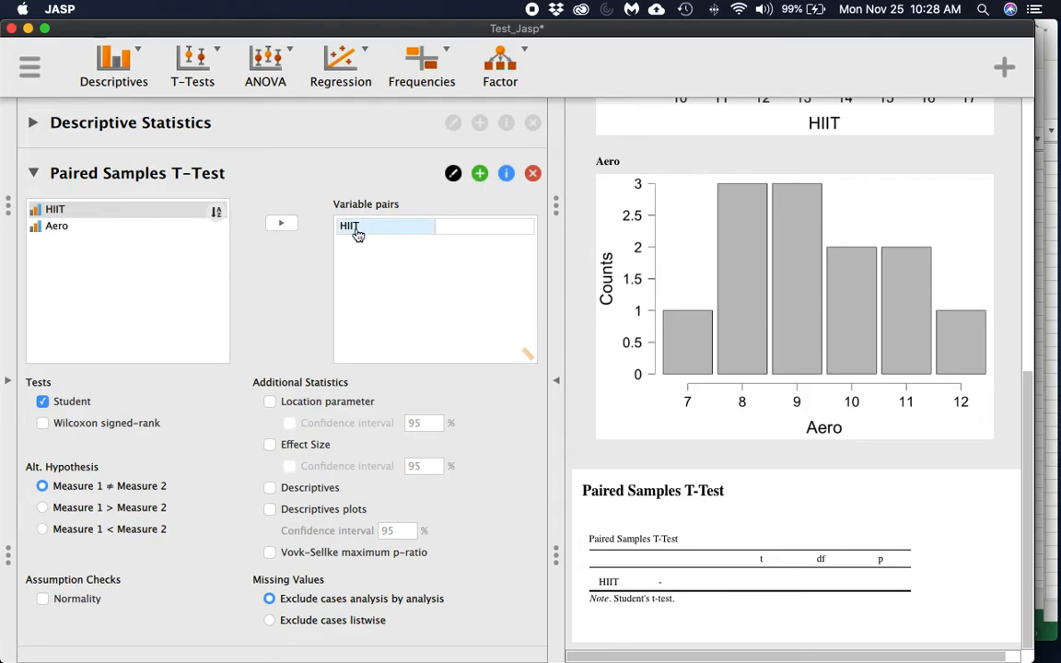
{"action": "left_click", "coordinate": [136, 227]}
{"action": "left_click", "coordinate": [290, 228]}
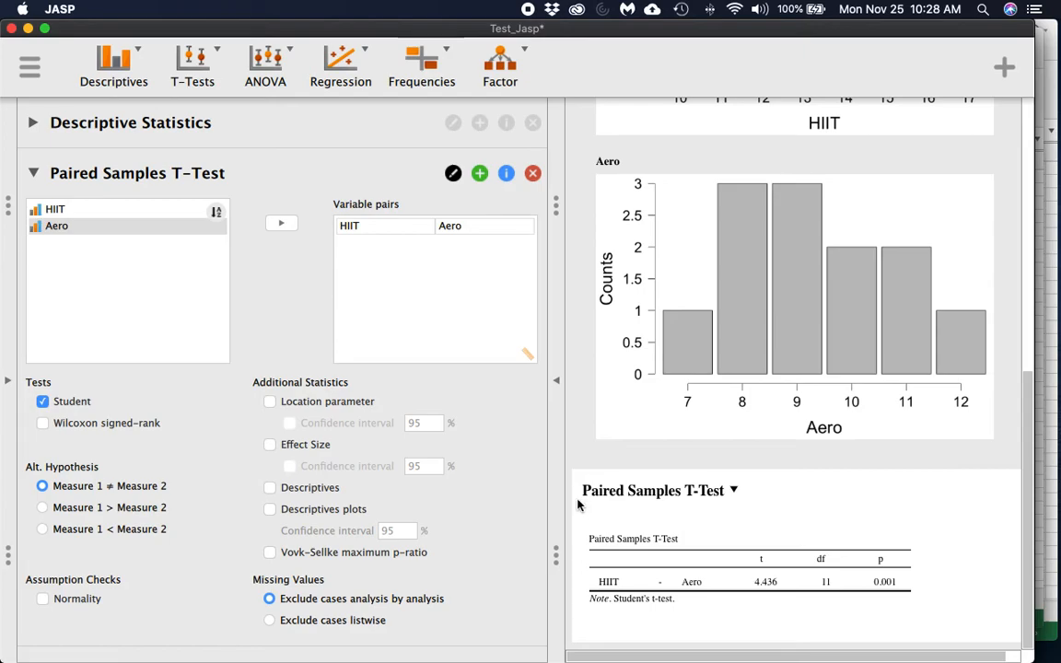
Add the Wilcoxon signed-rank test and the Descriptives table to the Paired Samples T-Test, and review the results.
{"action": "left_click", "coordinate": [41, 427]}
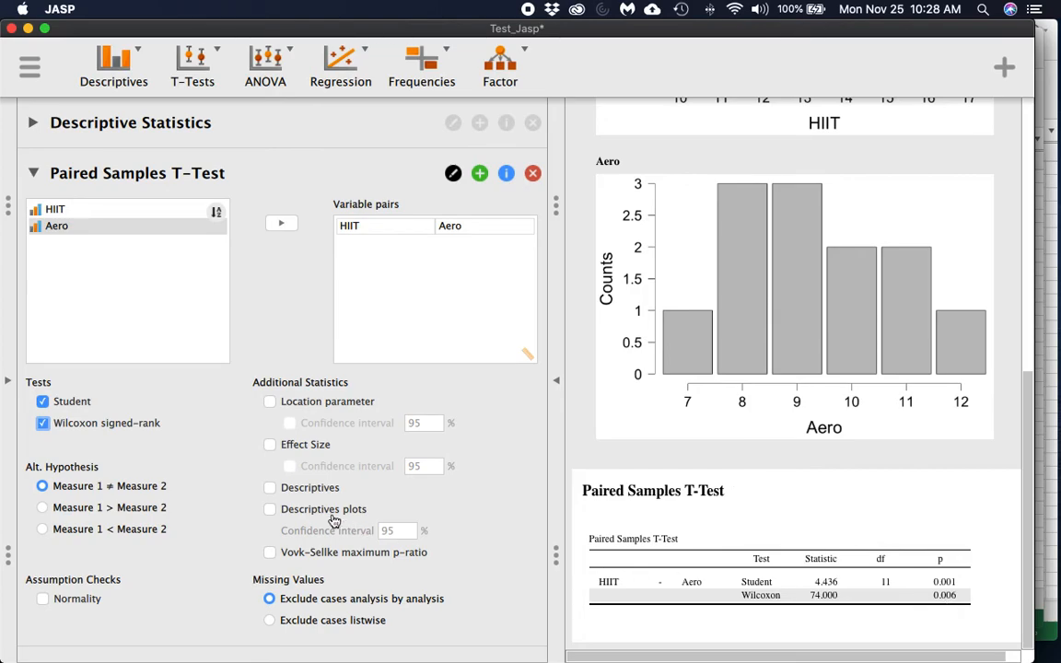
{"action": "left_click", "coordinate": [271, 489]}
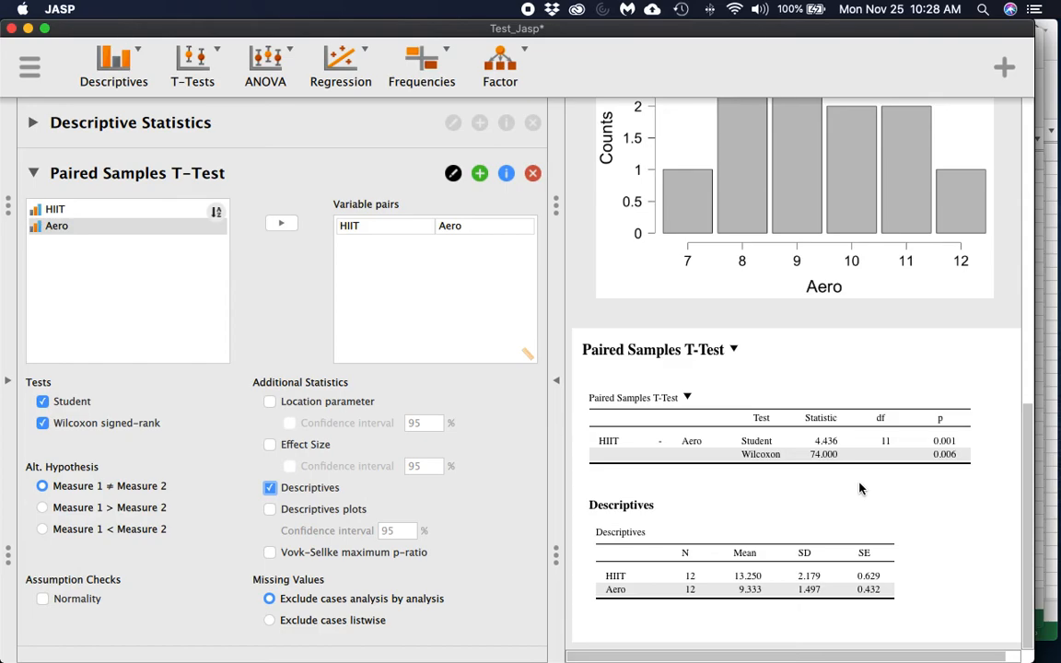
{"action": "scroll", "coordinate": [860, 488], "scroll_direction": "up", "scroll_amount": 1}
{"action": "scroll", "coordinate": [860, 488], "scroll_direction": "down", "scroll_amount": 1}
{"action": "scroll", "coordinate": [860, 488], "scroll_direction": "up", "scroll_amount": 1}
{"action": "scroll", "coordinate": [860, 488], "scroll_direction": "up", "scroll_amount": 10}
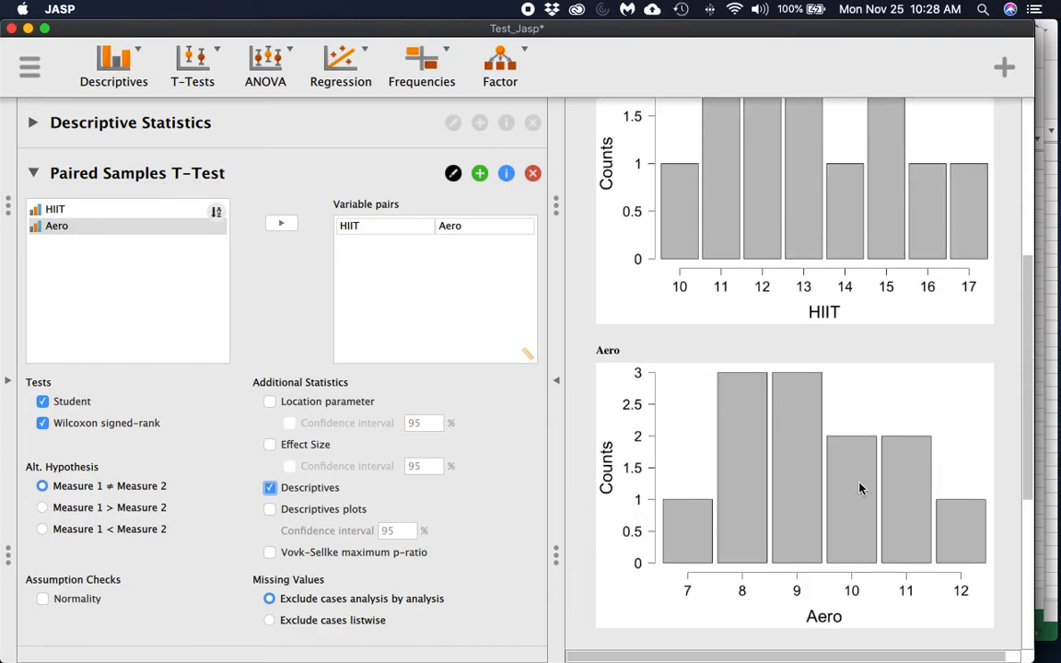
{"action": "scroll", "coordinate": [859, 489], "scroll_direction": "down", "scroll_amount": 10}
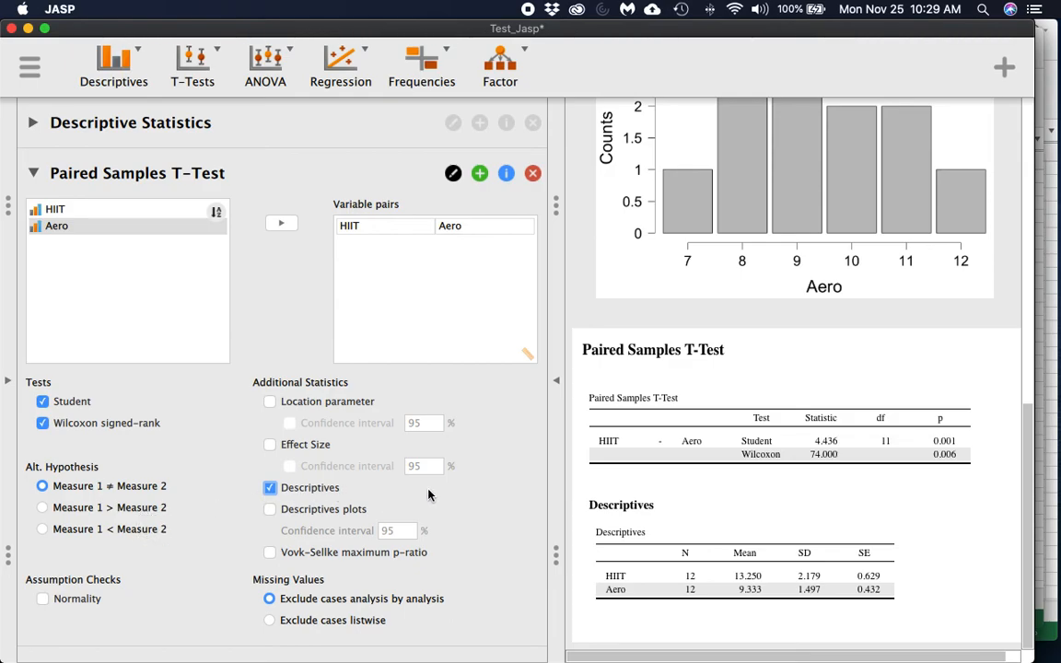
{"action": "mouse_move", "coordinate": [758, 374]}
{"action": "left_click", "coordinate": [734, 352]}
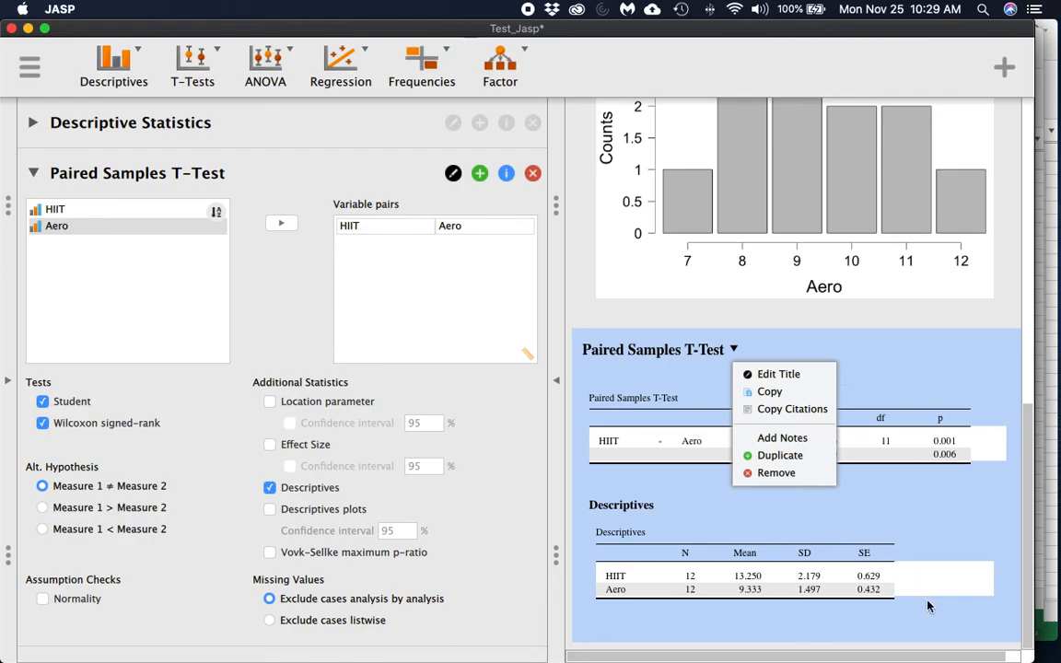
{"action": "left_click", "coordinate": [844, 562]}
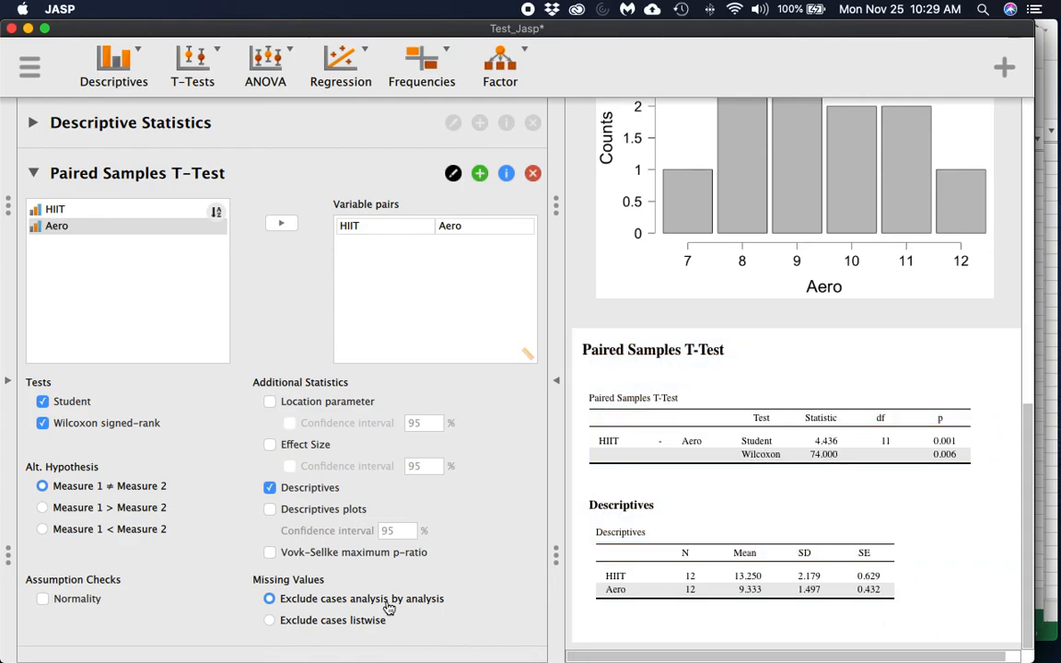